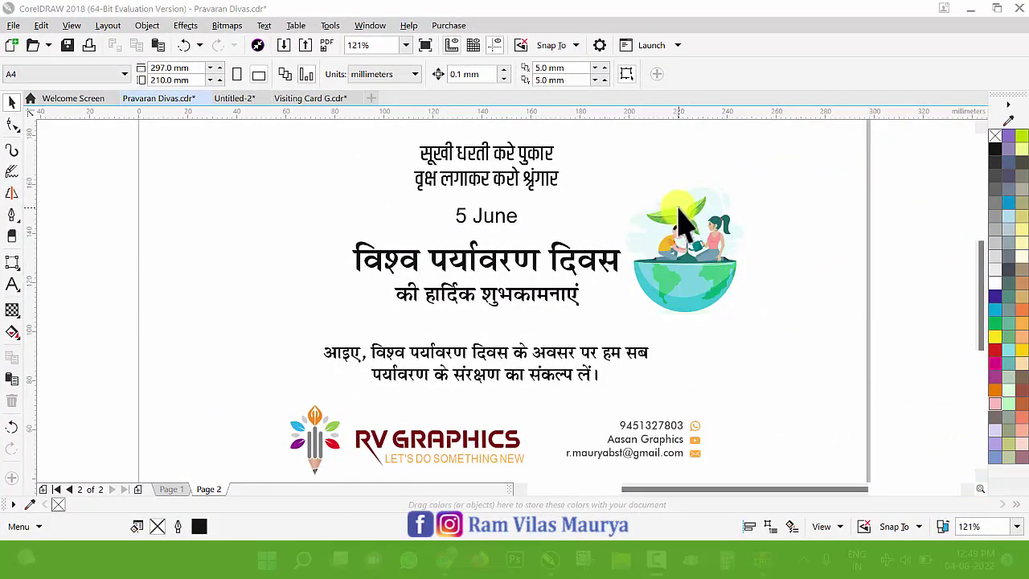
- Move all the text, logo, contact details and globe illustration off the page to the empty area beside it
scroll(682, 221, "up", 3)
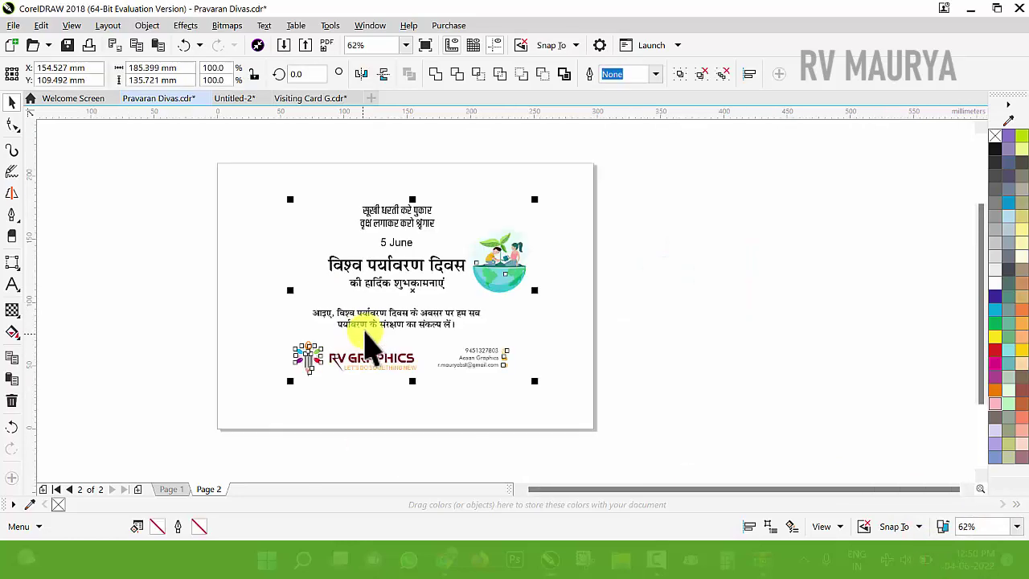
left_click(608, 338)
left_click_drag(230, 167, 683, 458)
left_click_drag(523, 305, 848, 299)
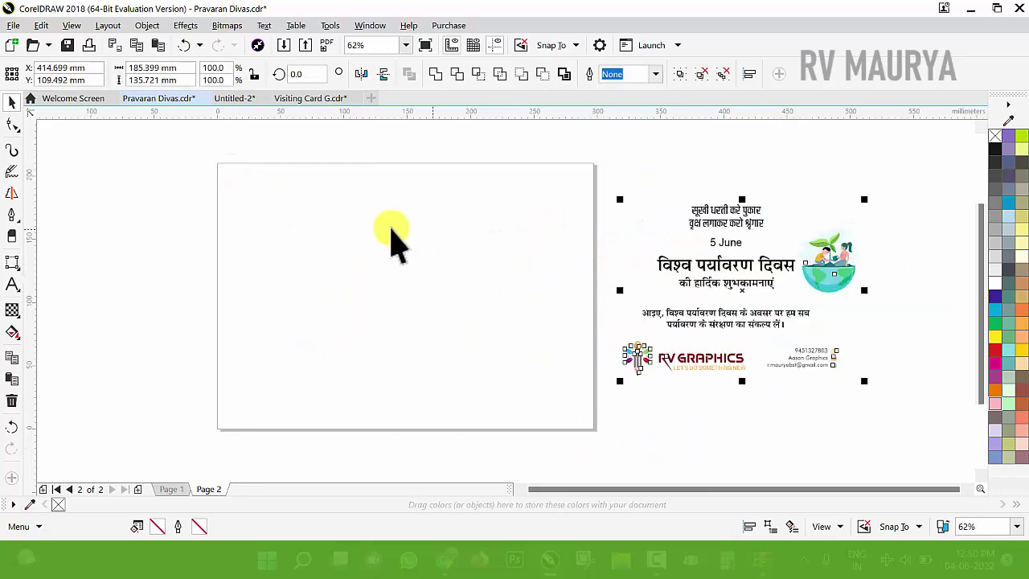
- Draw a rectangle on the emptied page and size it to 1280 px wide by 60.96 mm high
scroll(346, 248, "up", 2)
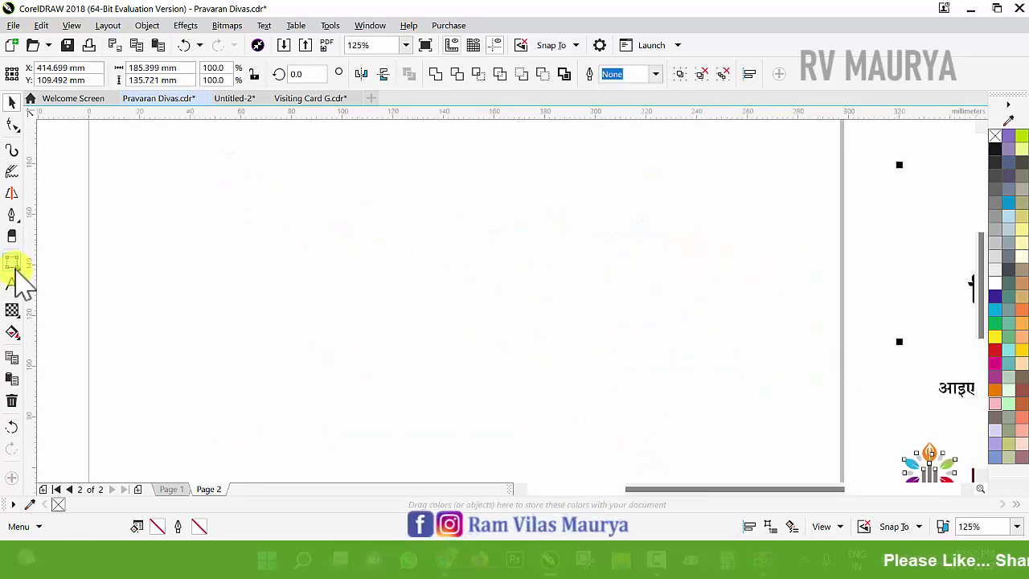
left_click_drag(11, 267, 53, 264)
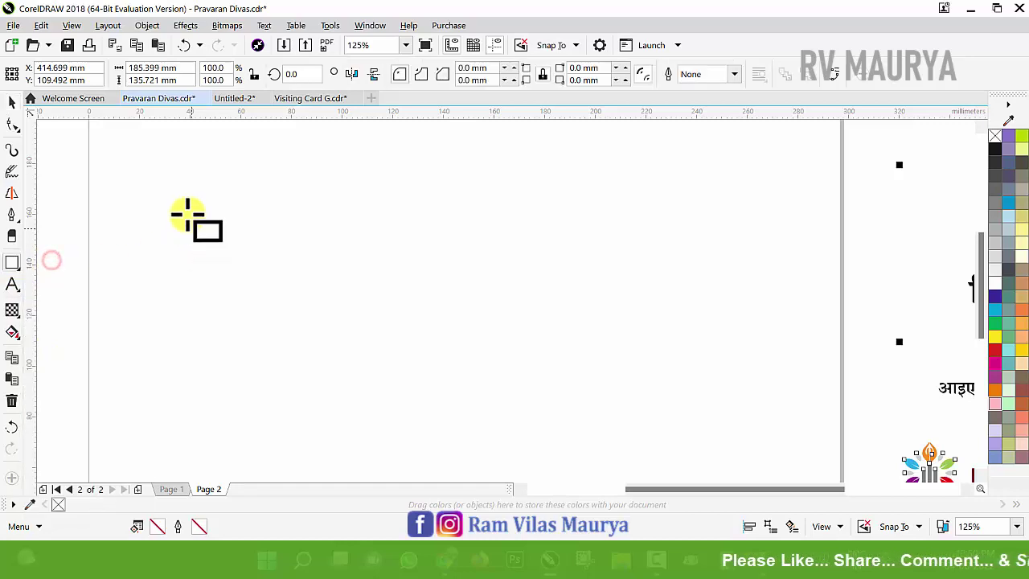
left_click_drag(167, 182, 619, 405)
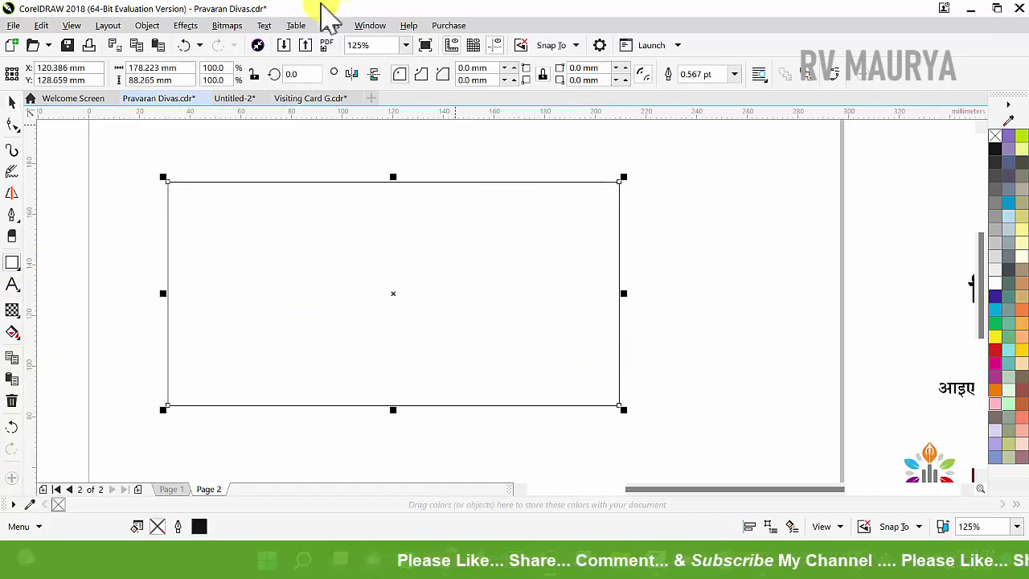
left_click_drag(197, 70, 133, 71)
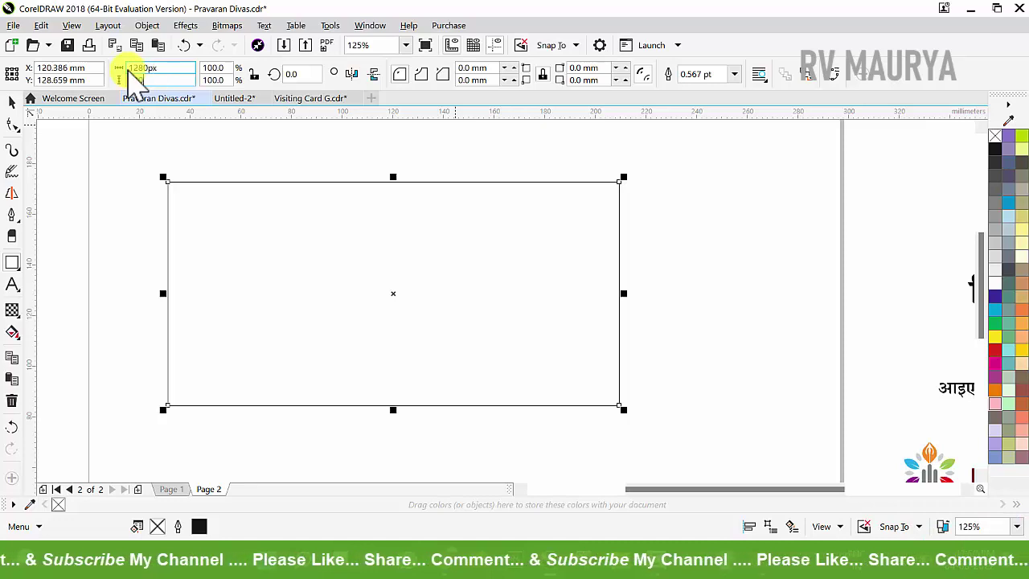
key("Return")
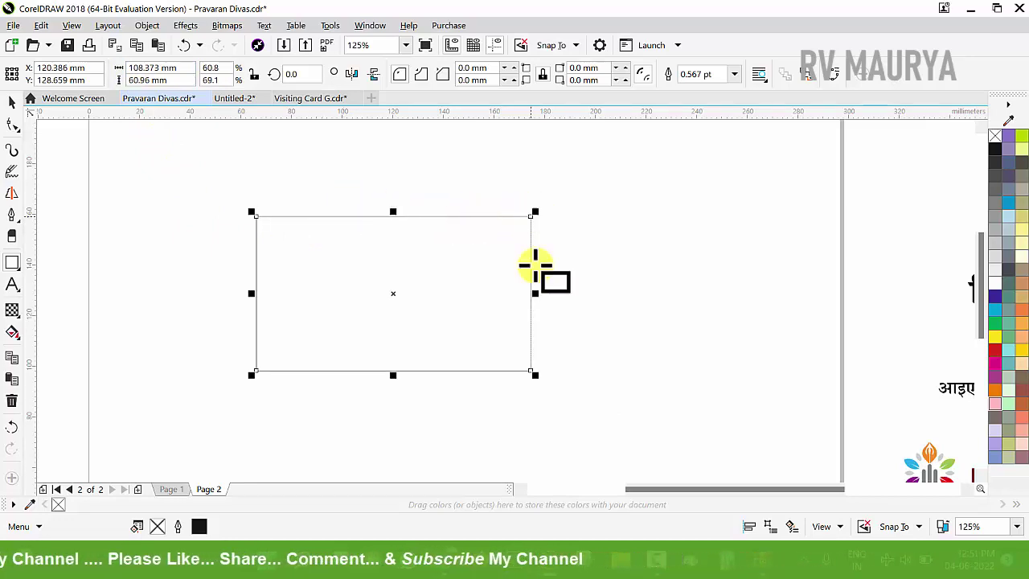
- Scale the rectangle up from its centre to 216.747 × 121.92 mm and centre it on the page
left_click_drag(539, 375, 677, 466)
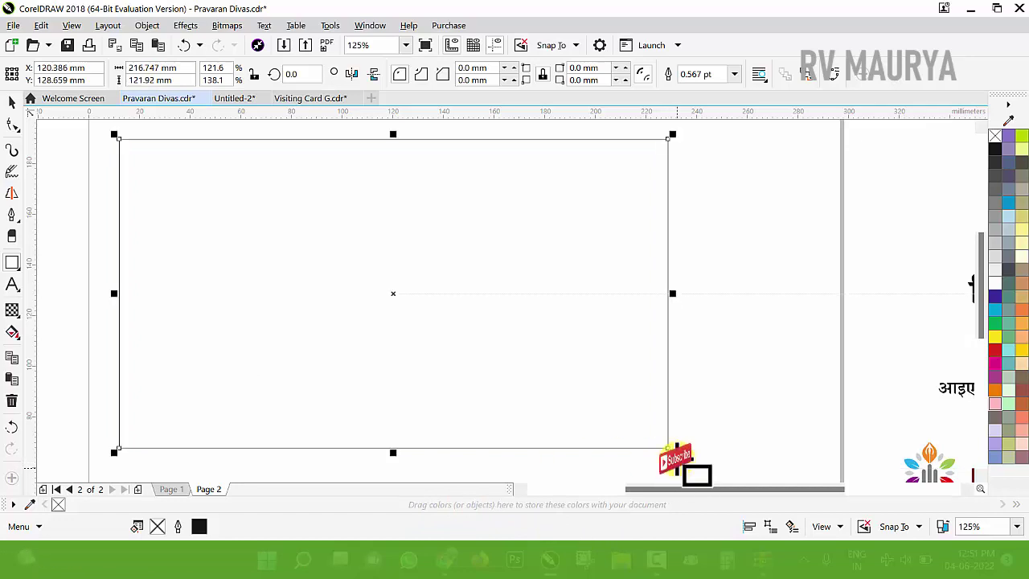
key("p")
scroll(595, 367, "down", 2)
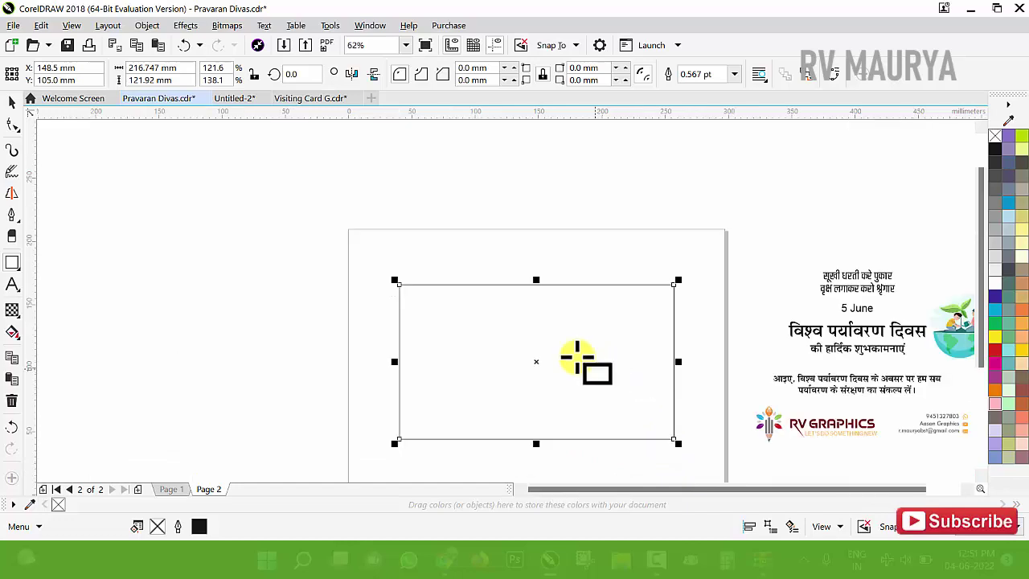
scroll(515, 327, "down", 2)
- Move the globe illustration into the right half of the rectangle and enlarge it to about 102 mm wide
key("z")
left_click_drag(405, 269, 776, 434)
key("space")
left_click(832, 345)
left_click_drag(786, 277, 452, 281)
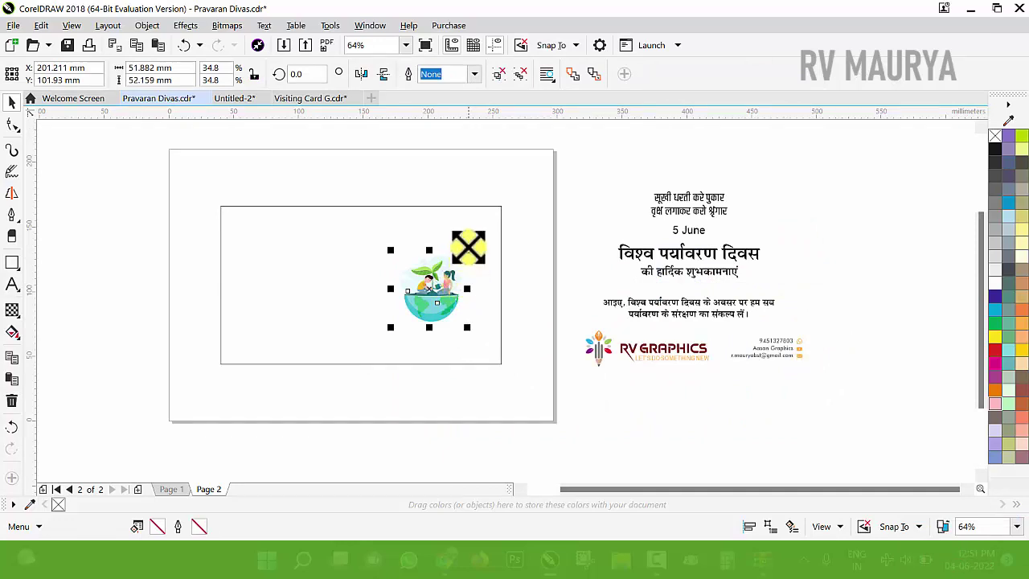
left_click_drag(467, 250, 501, 201)
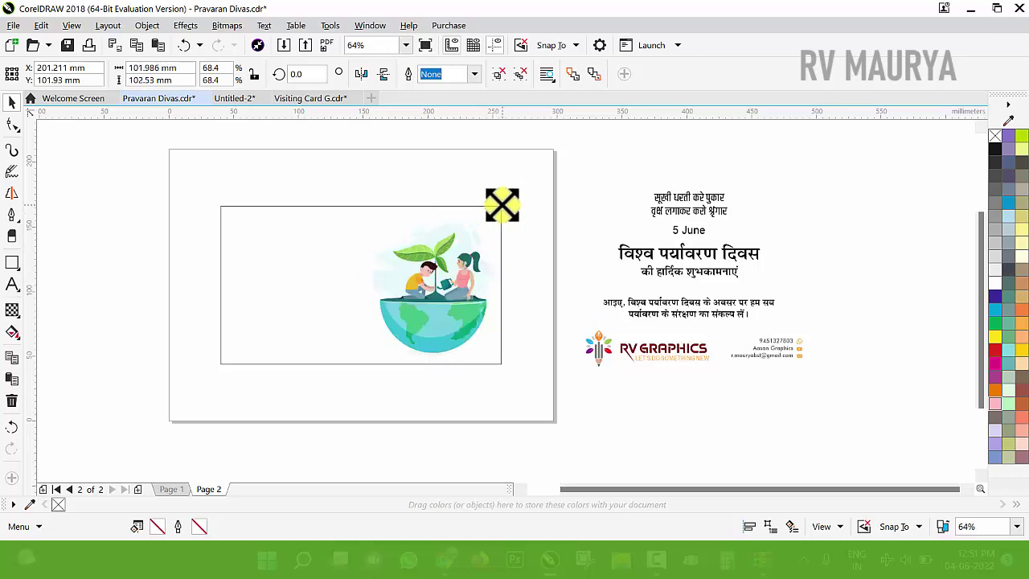
left_click(521, 265)
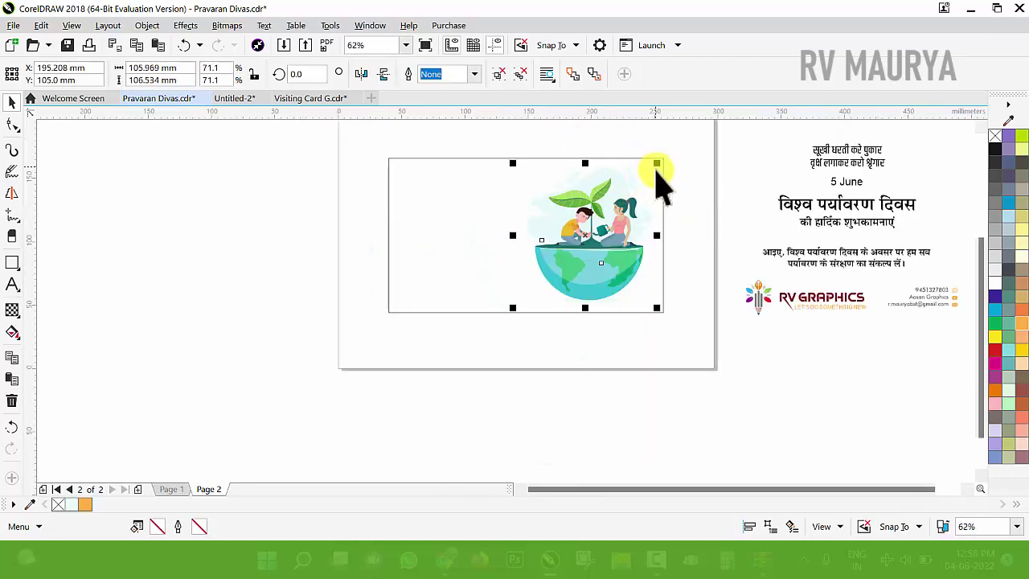
- Move the "5 June" text to the upper-right corner of the rectangle
left_click_drag(853, 189, 660, 156)
left_click(500, 76)
left_click(662, 121)
scroll(651, 151, "up", 4)
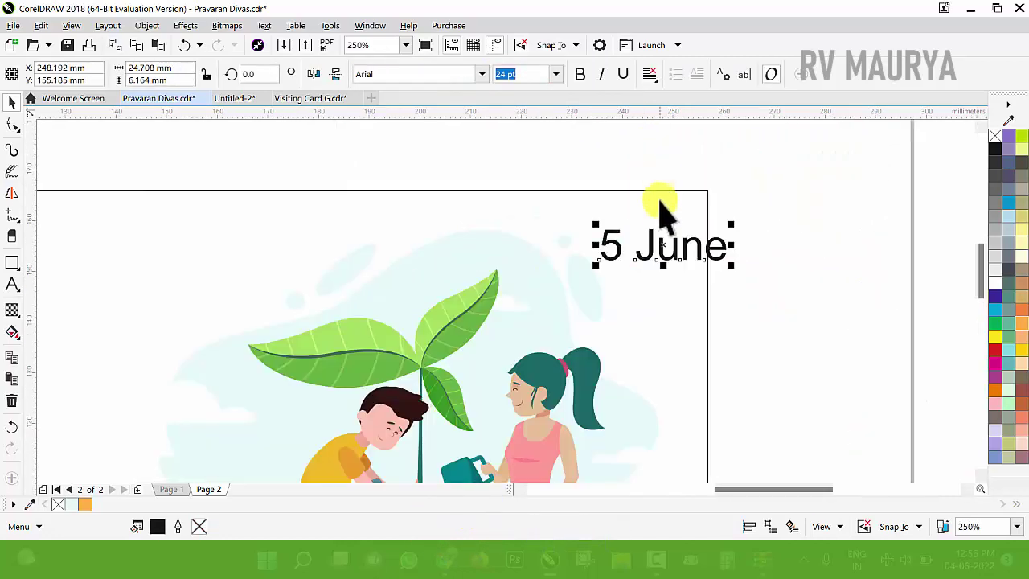
- Break the date onto two lines and format it as a large bold 5 above a smaller bold JUNE
left_click(643, 255)
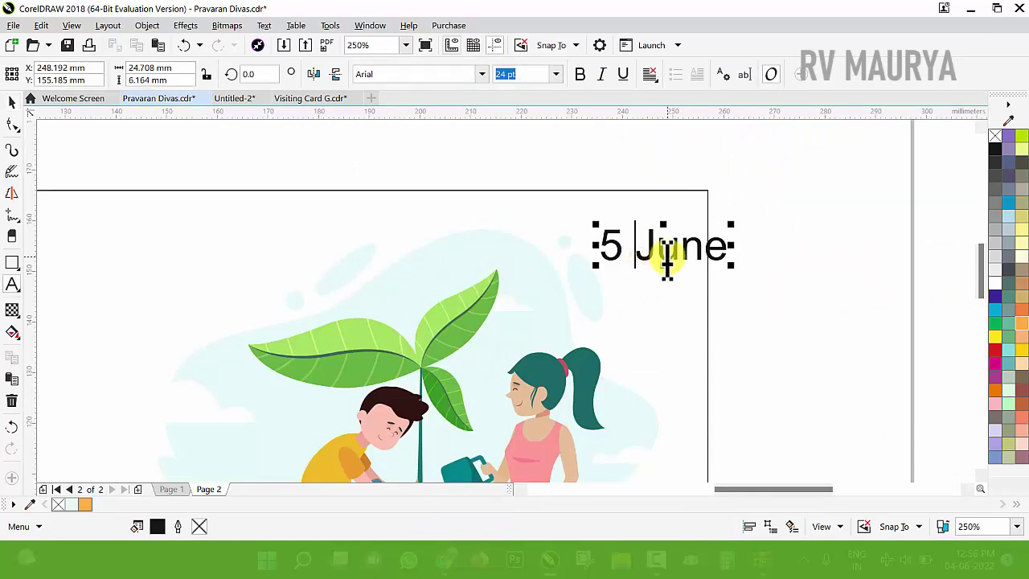
key("Return")
left_click(658, 303)
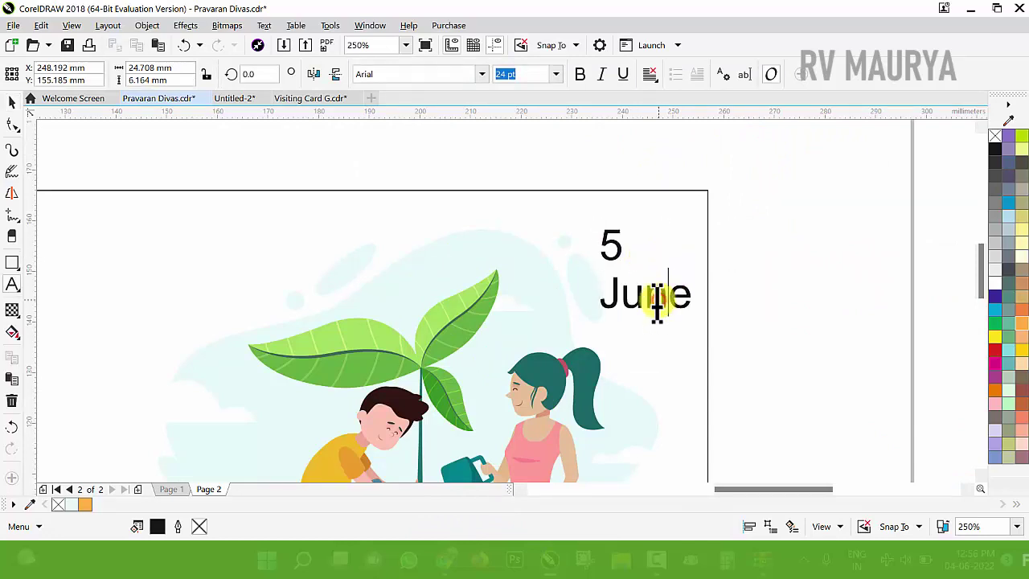
key("ctrl+space")
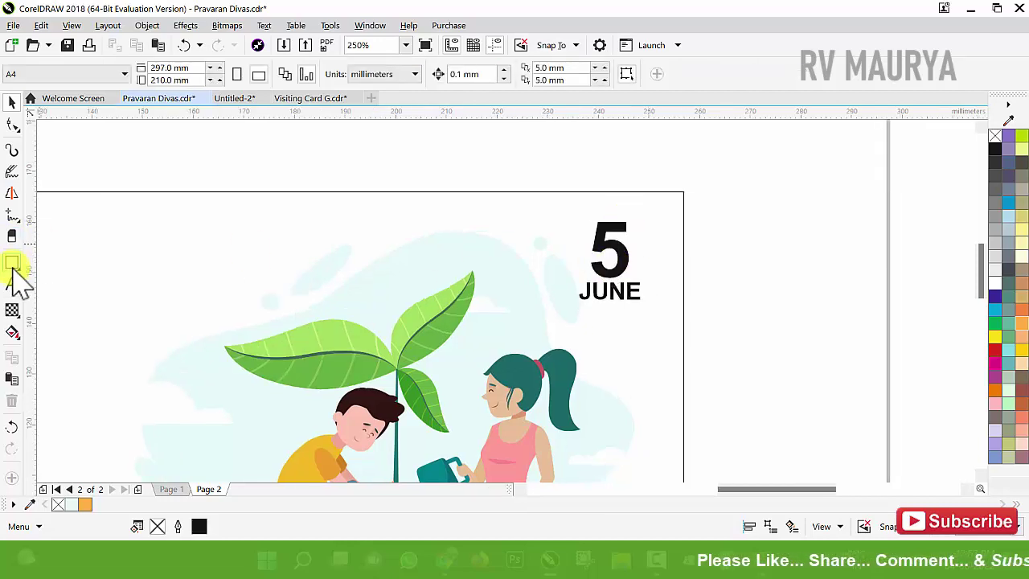
- Draw a tilted 3-point rectangle, about 39 × 35 mm overall, running diagonally across the main rectangle's upper-right corner
left_click(19, 270)
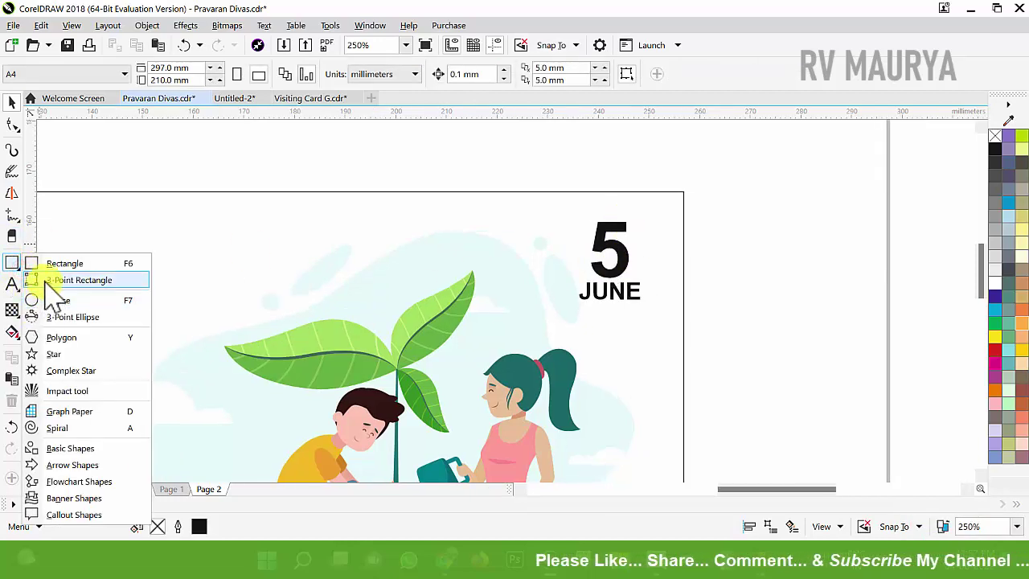
left_click(45, 282)
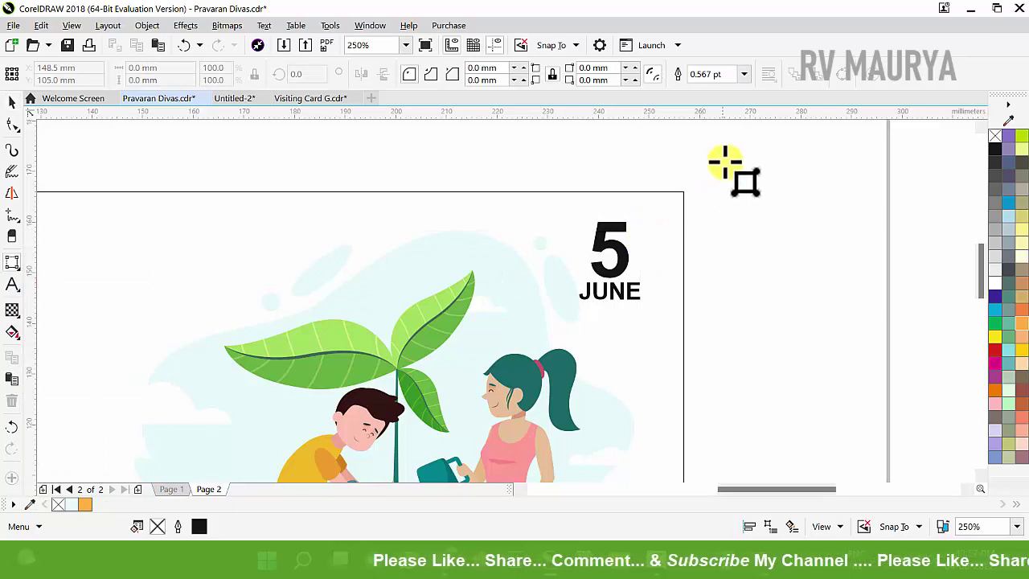
left_click_drag(734, 153, 588, 271)
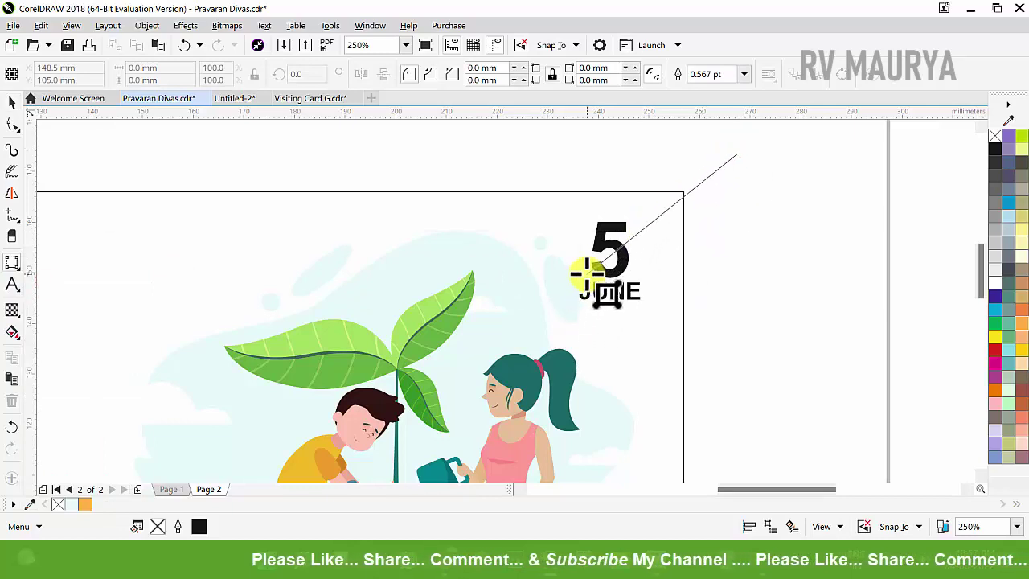
left_click(661, 308)
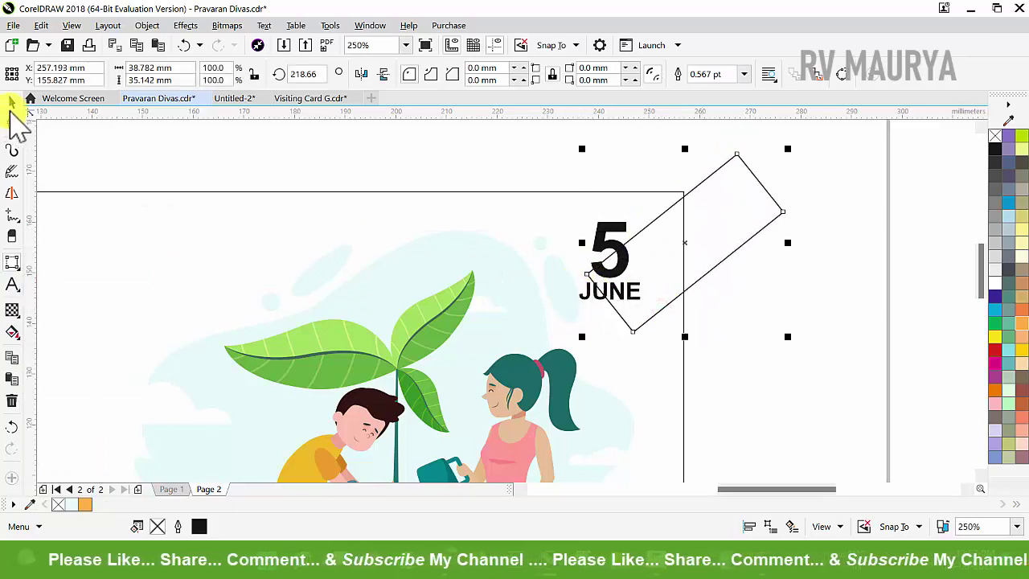
- Round the tilted rectangle's corners fully into a pill shape and fit the reduced date text inside its lower end
left_click(11, 125)
left_click_drag(734, 156, 699, 298)
left_click_drag(727, 191, 698, 187)
left_click(748, 247)
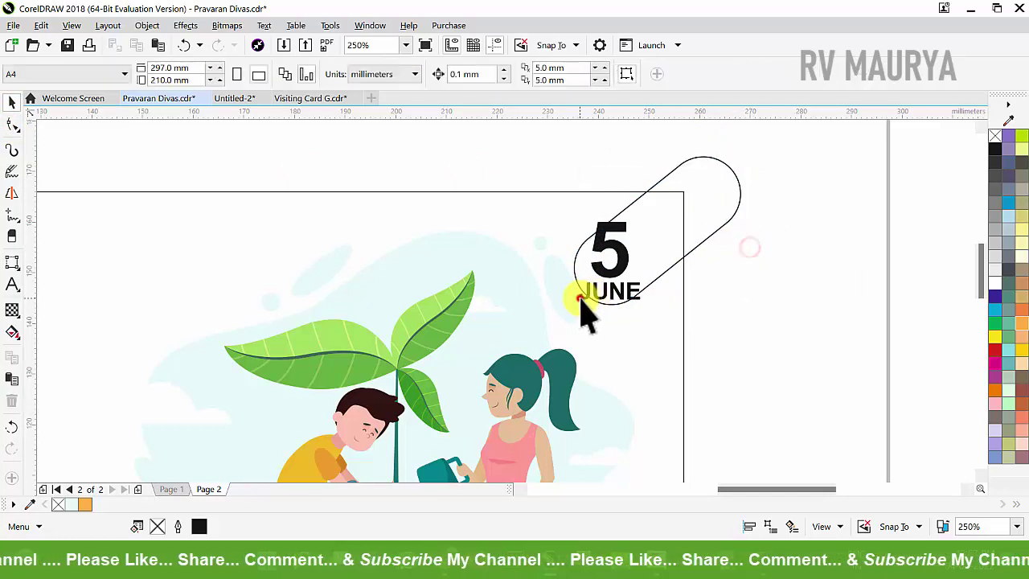
left_click_drag(581, 299, 649, 311)
left_click(708, 176)
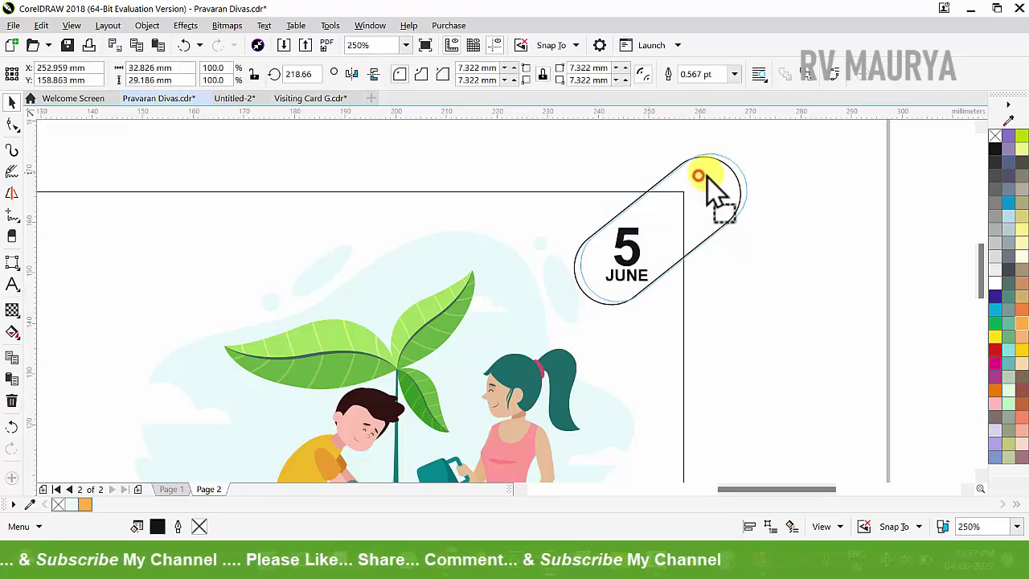
- Fill the pill shape with the dark teal of the girl's hair and remove its outline
left_click(569, 364)
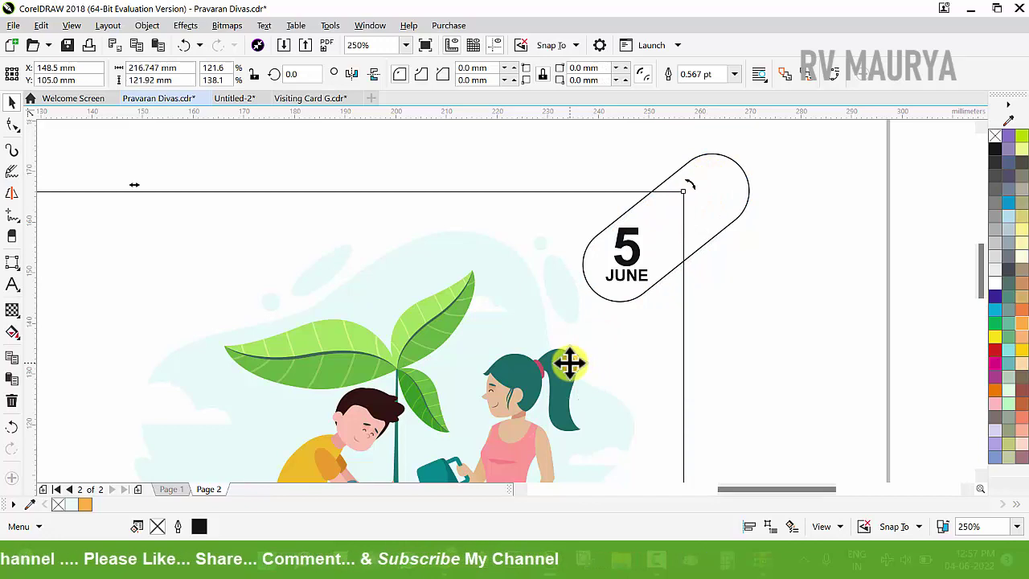
left_click(568, 364, "ctrl")
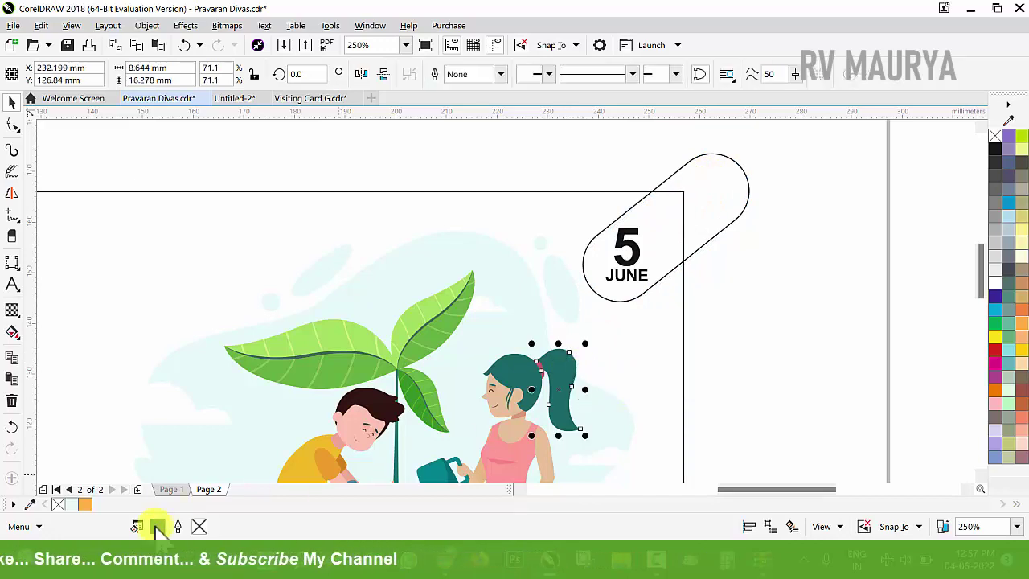
left_click_drag(157, 527, 719, 217)
left_click(691, 183)
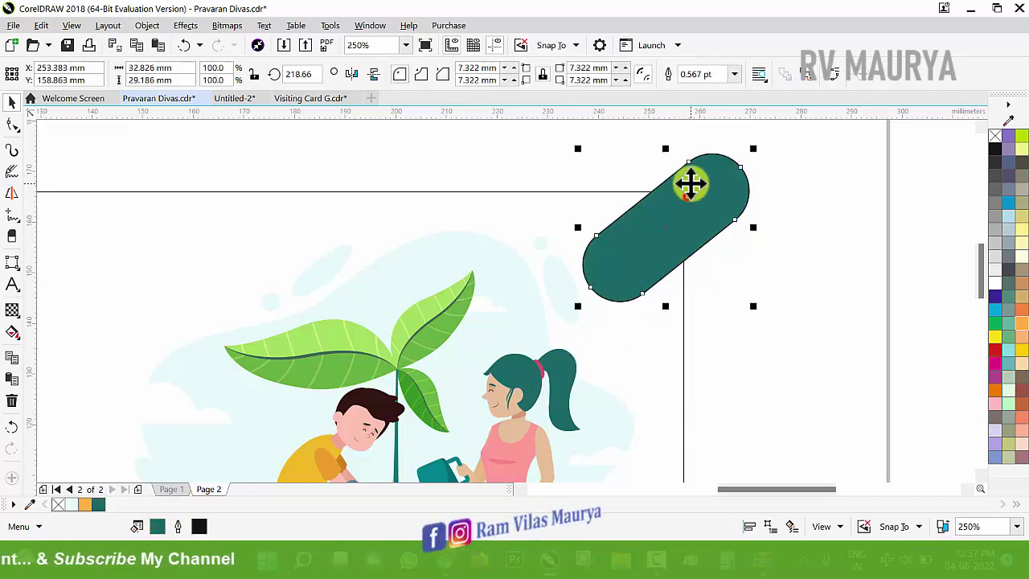
right_click(997, 136)
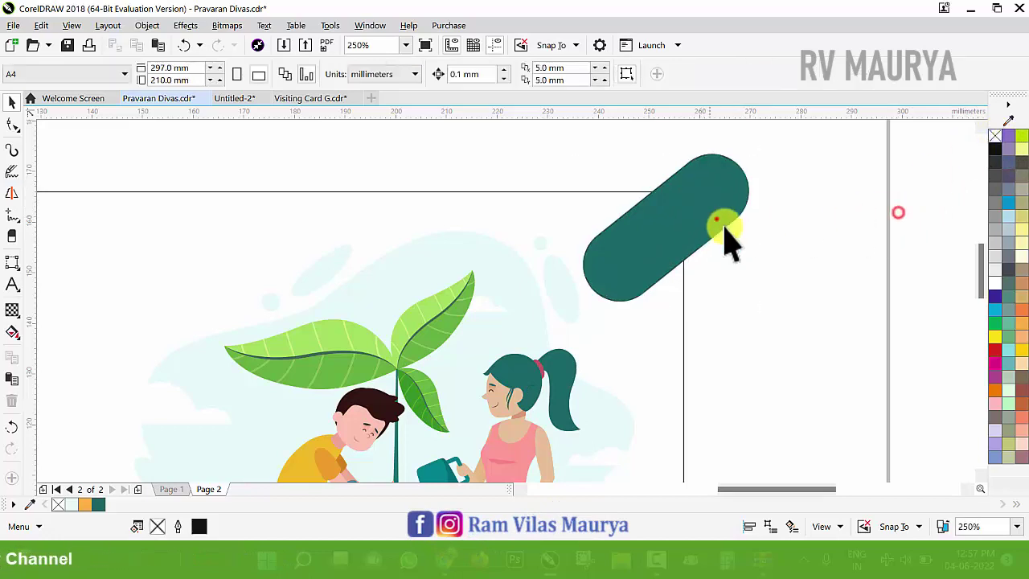
- Add a small orange copy of the pill along its lower edge and a longer light green copy along its upper edge
left_click_drag(725, 230, 713, 255)
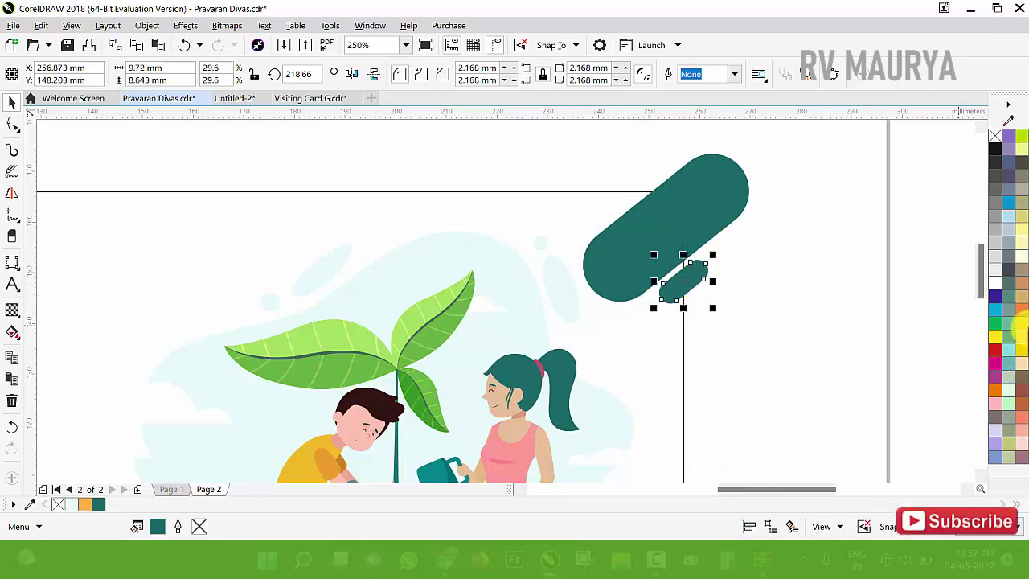
left_click(1019, 322)
left_click(755, 290)
left_click_drag(689, 276, 628, 188)
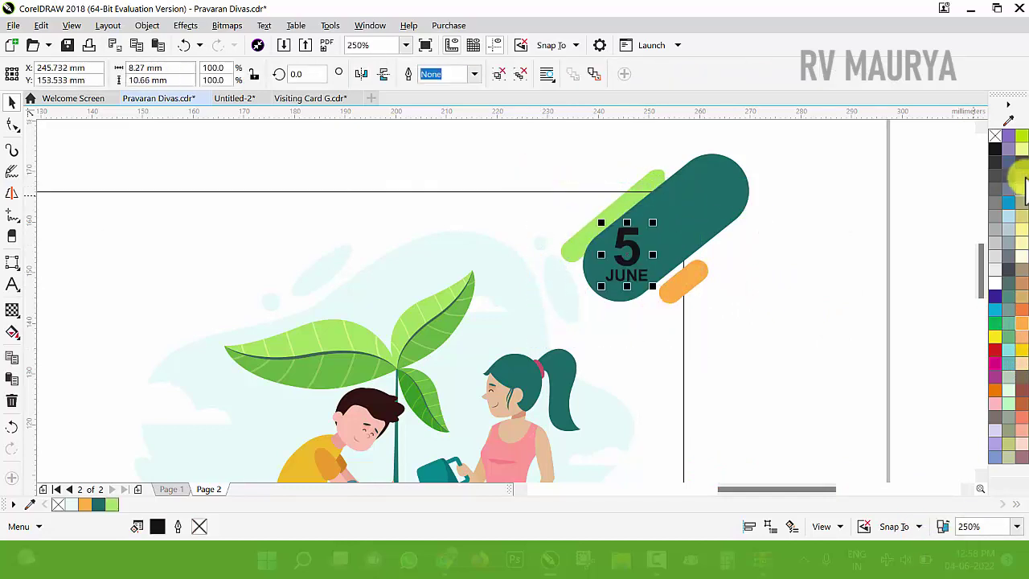
- Colour the date text white and group it with the three rounded shapes
left_click(993, 285)
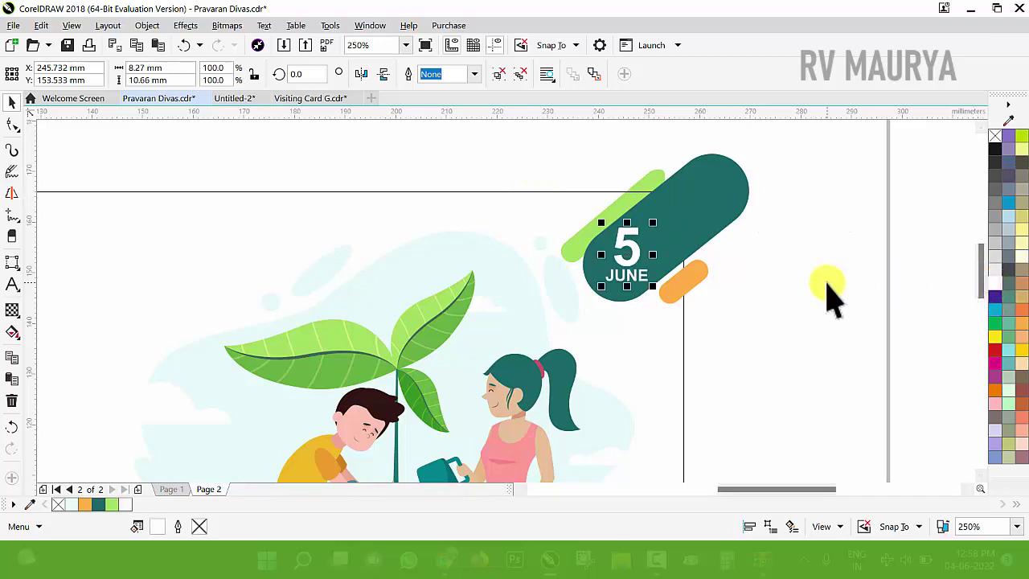
left_click(829, 298)
left_click_drag(889, 404, 471, 145)
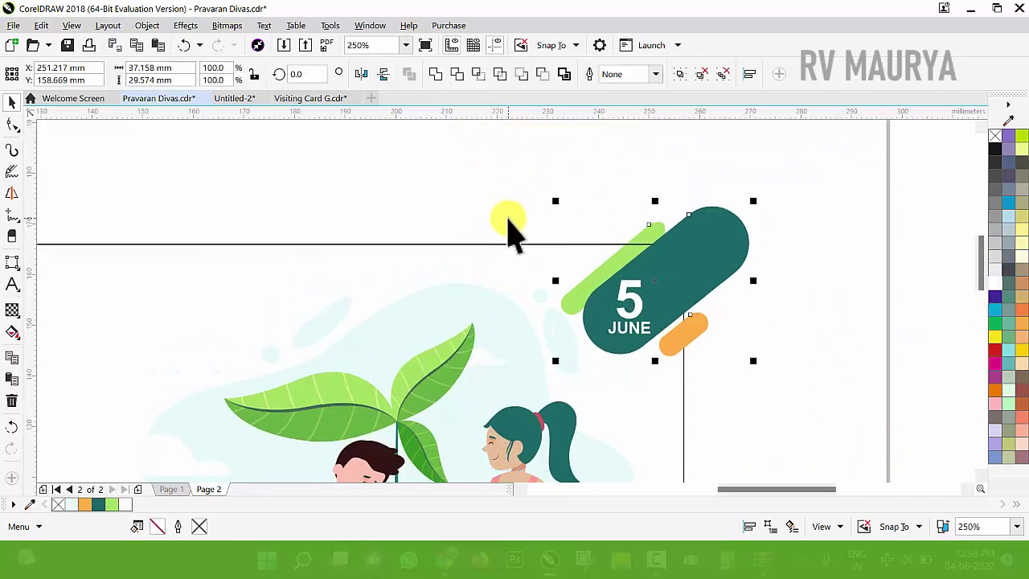
key("ctrl+g")
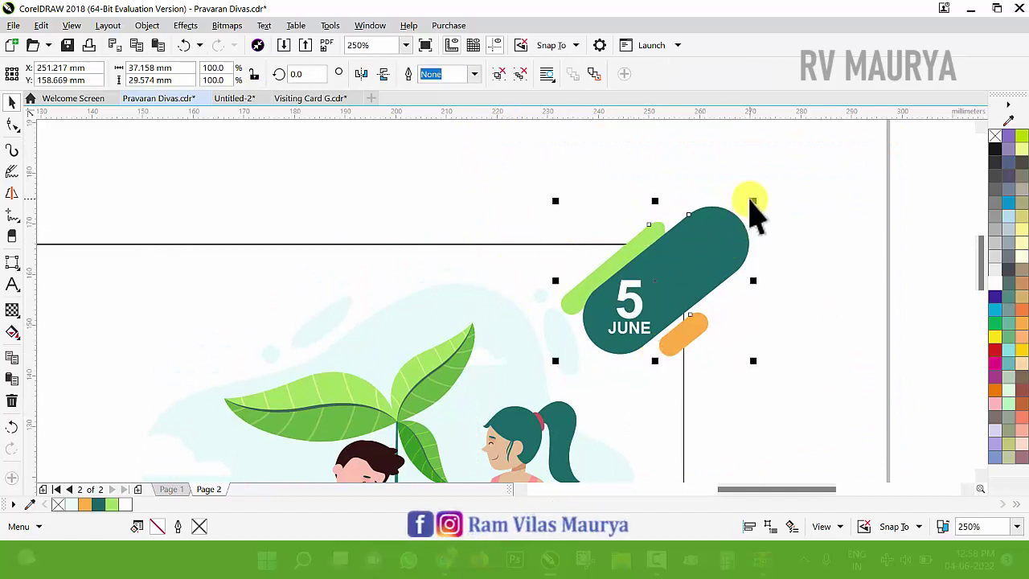
- Enlarge the date badge to about 104% and PowerClip it inside the main rectangle
left_click_drag(754, 201, 765, 193)
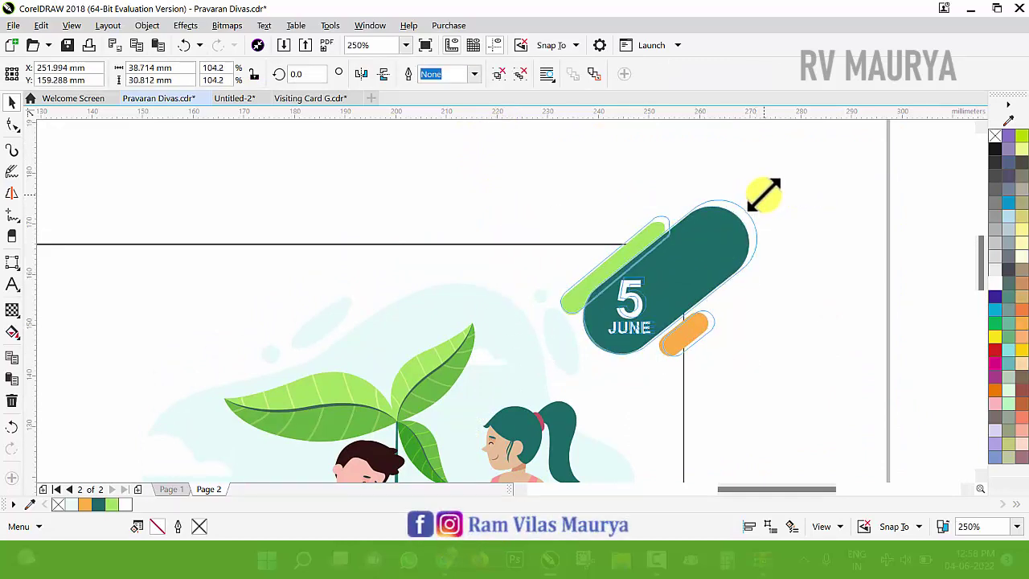
right_click(709, 239)
left_click(756, 138)
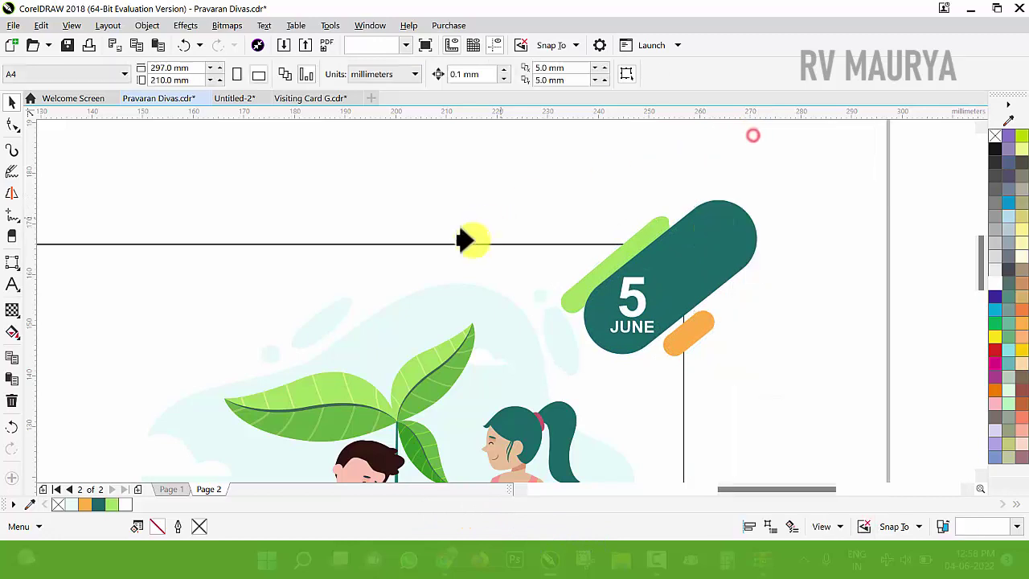
left_click(460, 241)
scroll(661, 231, "down", 2)
scroll(651, 289, "down", 1)
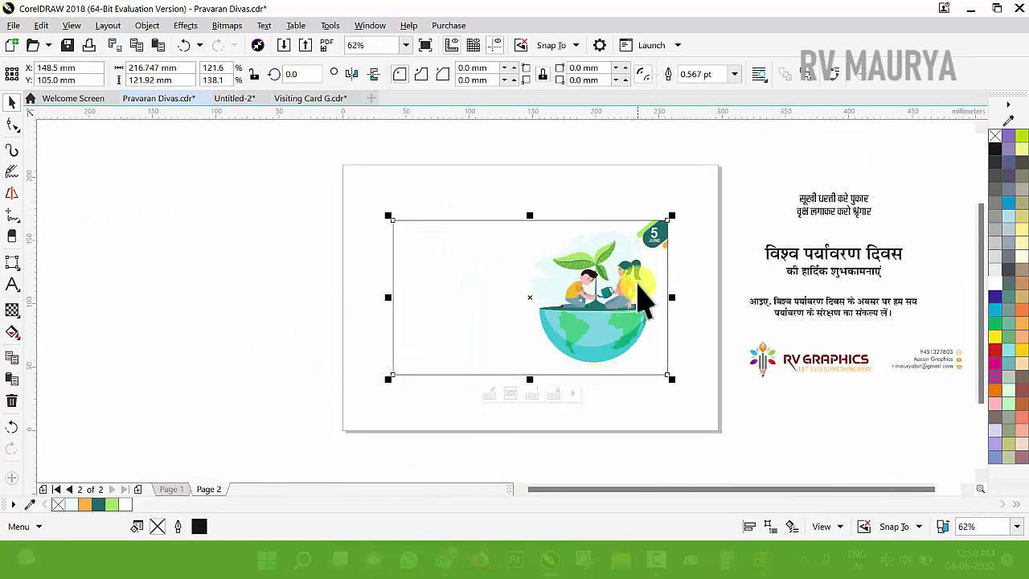
scroll(651, 234, "up", 4)
scroll(679, 223, "down", 2)
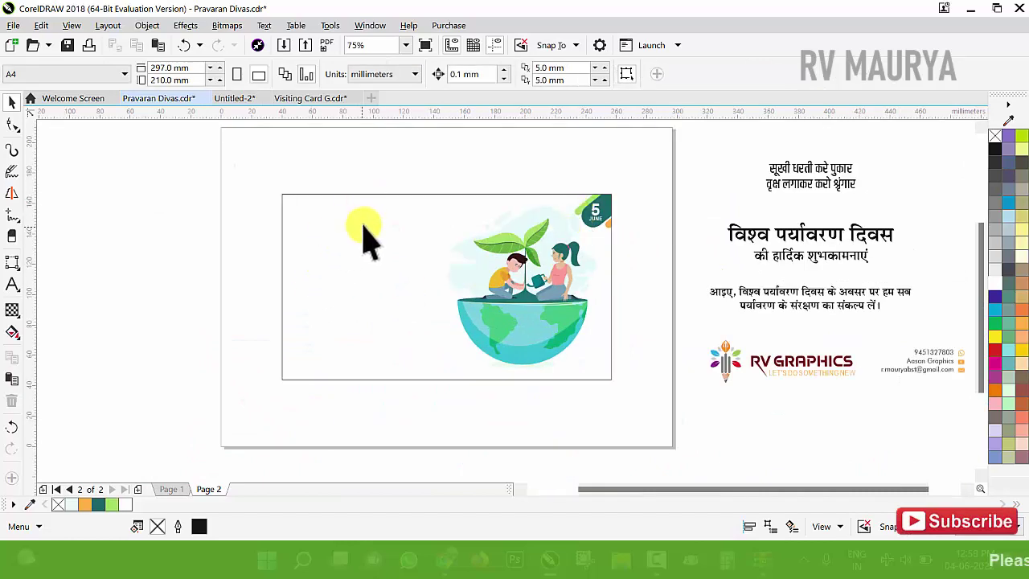
- Fill the main rectangle with the pale blue of the splash shape behind the globe and send it to the back
left_click(368, 223)
key("z")
left_click_drag(252, 187, 824, 342)
key("space")
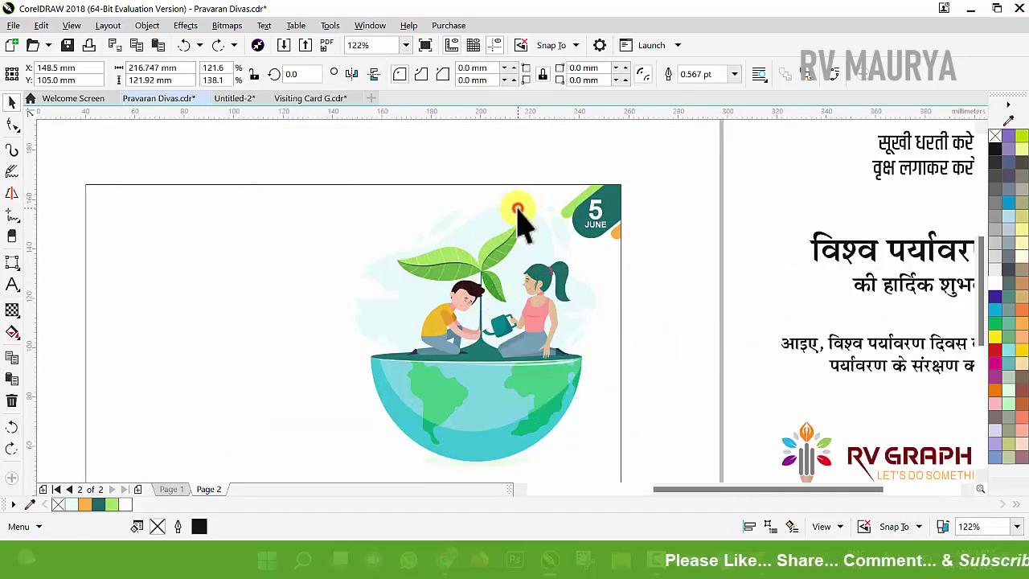
left_click(519, 223, "ctrl")
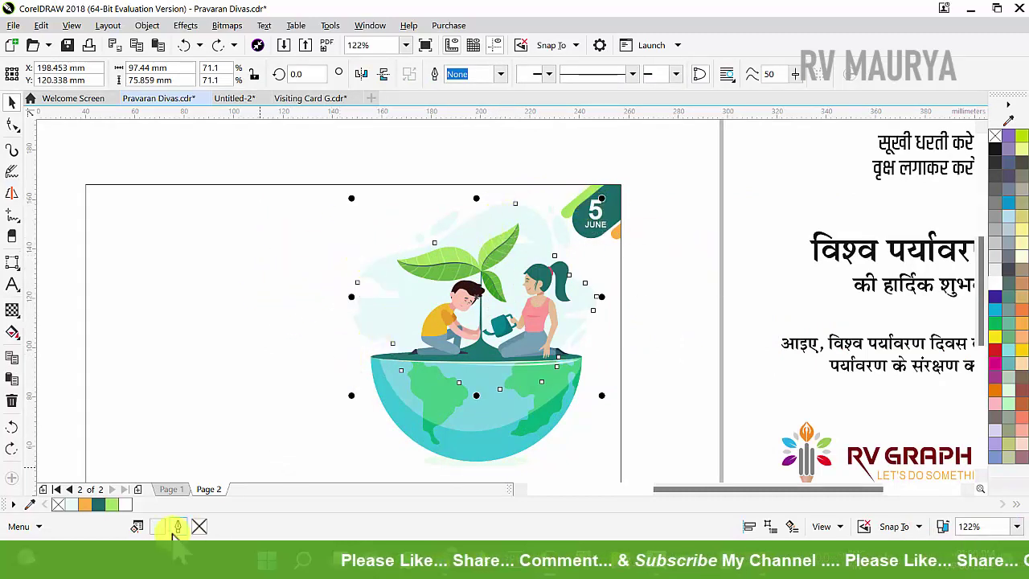
left_click_drag(166, 512, 248, 344)
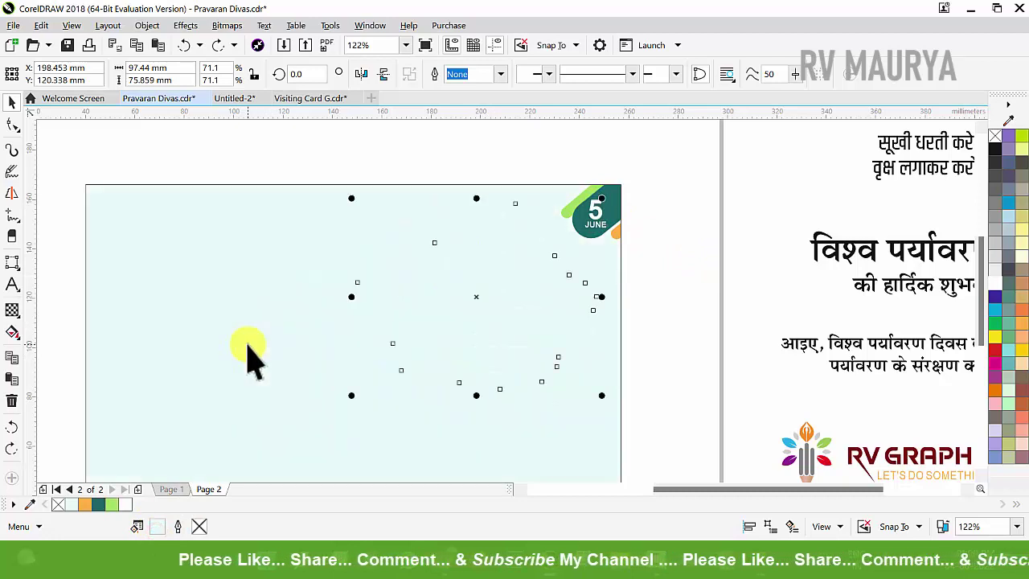
left_click(671, 376)
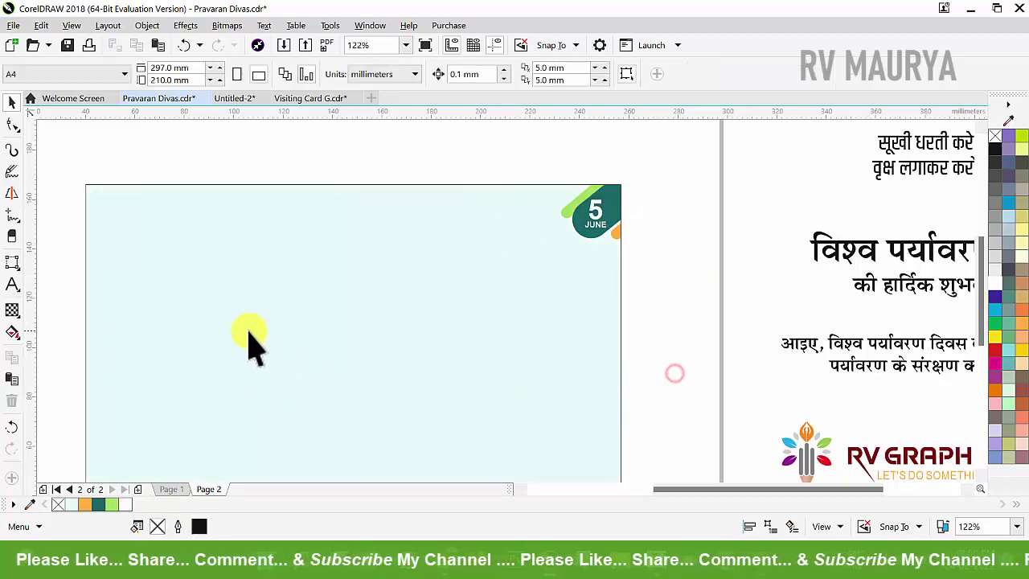
left_click(249, 333)
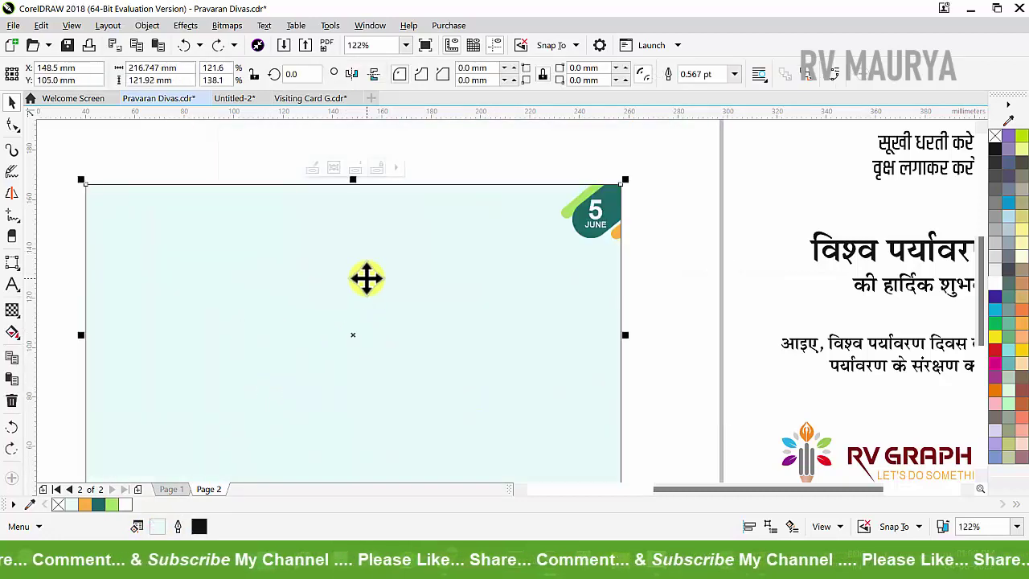
key("shift+Page_Down")
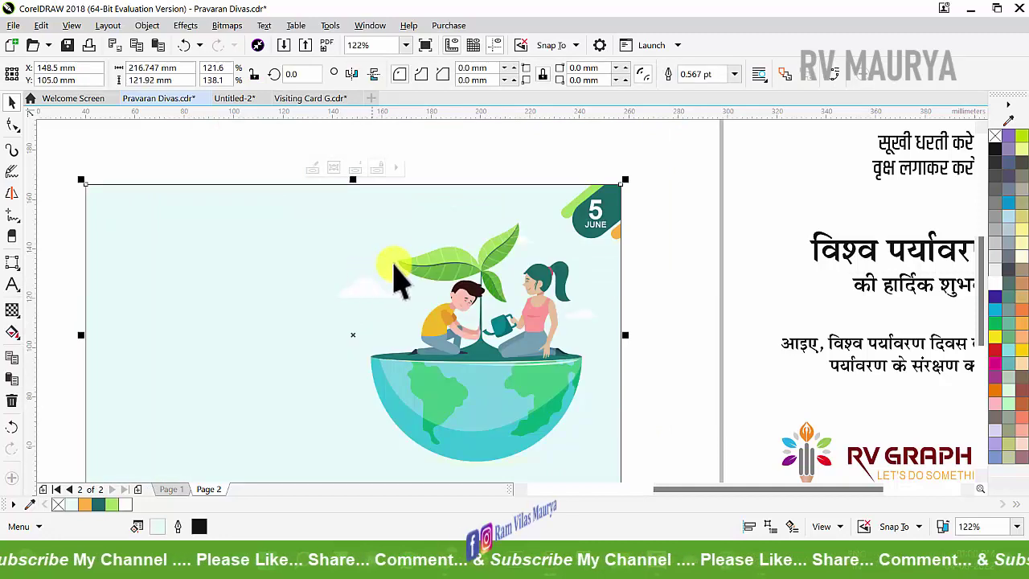
- Place the two-line slogan सूखी धरती करे पुकार at the banner's upper left, reduce it to about 20 pt and colour it dark teal
scroll(394, 281, "down", 3)
key("z")
left_click_drag(201, 179, 742, 384)
key("space")
left_click(725, 223)
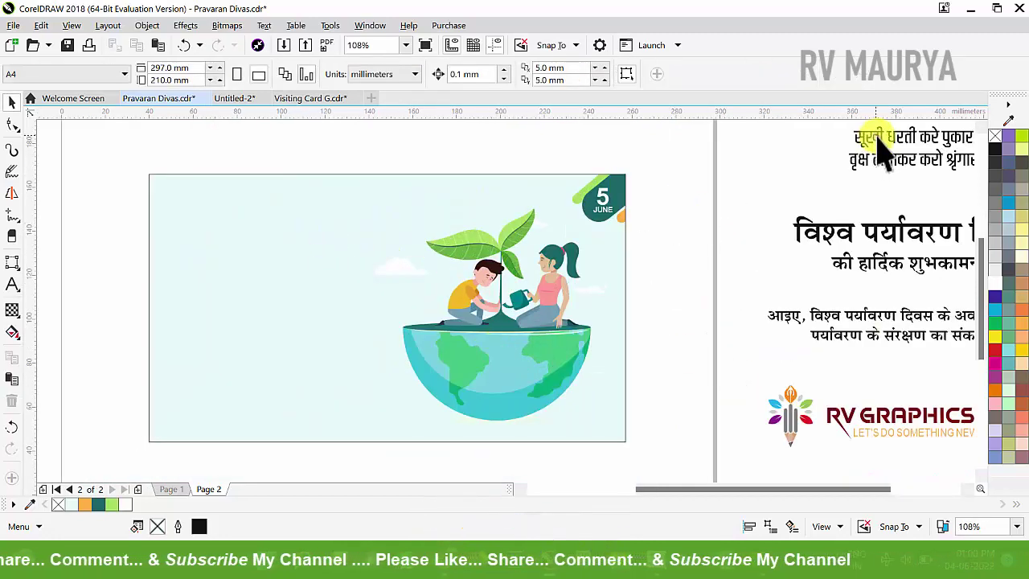
left_click_drag(878, 141, 224, 206)
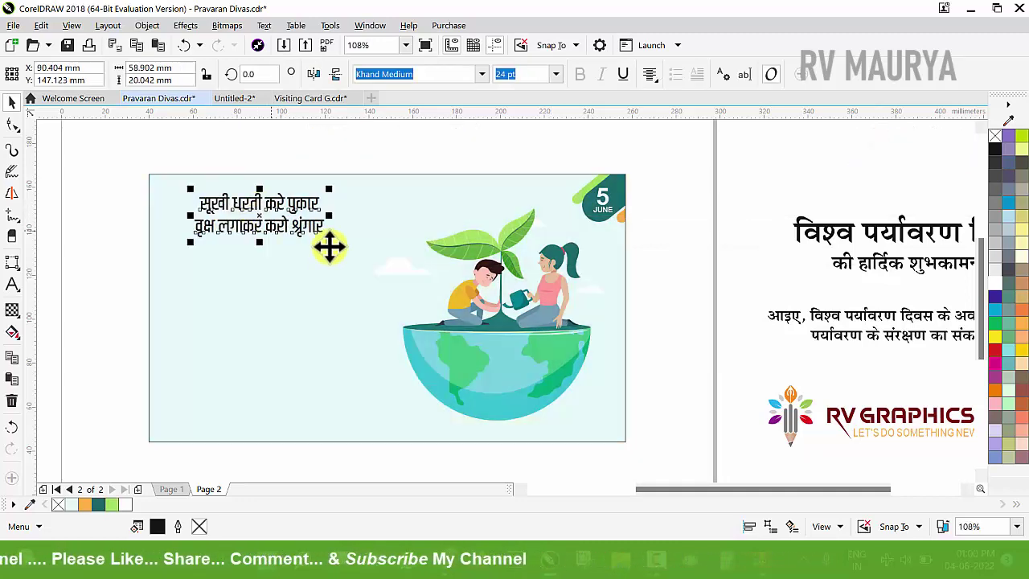
left_click_drag(329, 241, 321, 252)
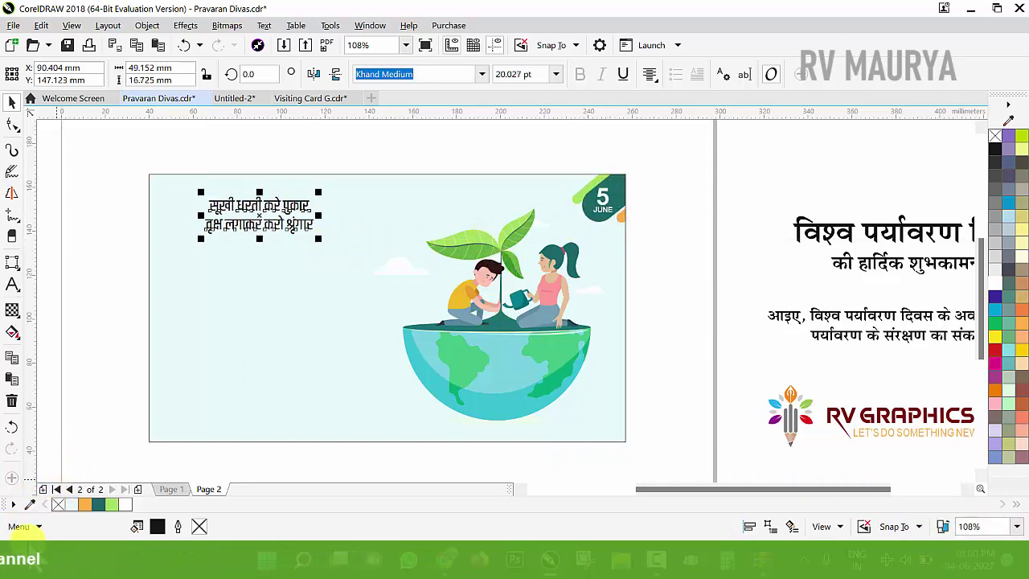
left_click(101, 505)
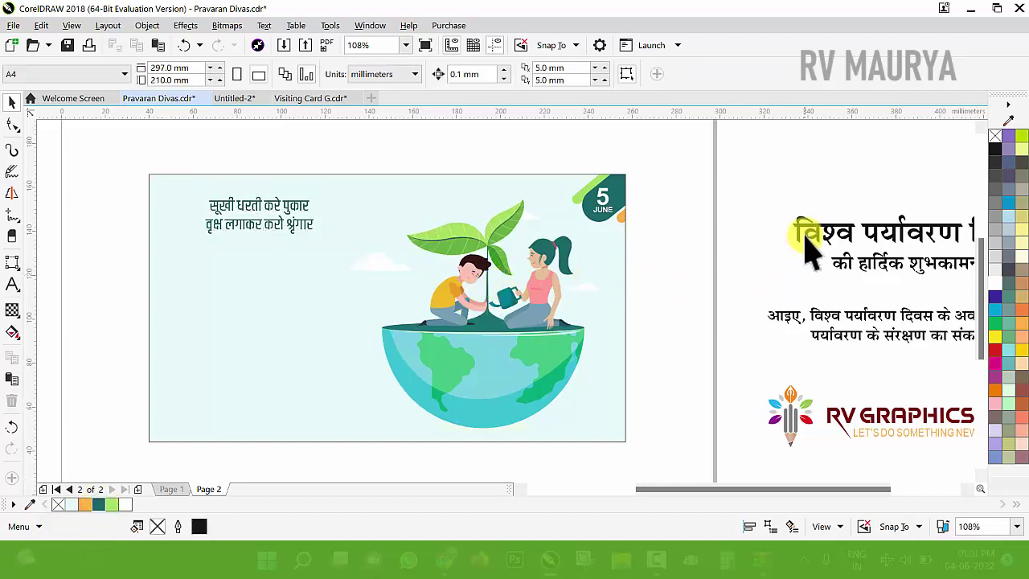
- Place the heading विश्व पर्यावरण दिवस below the slogan and break it into two lines after विश्व
left_click_drag(812, 235, 252, 270)
left_click_drag(159, 292, 165, 289)
key("z")
left_click_drag(76, 206, 533, 371)
key("space")
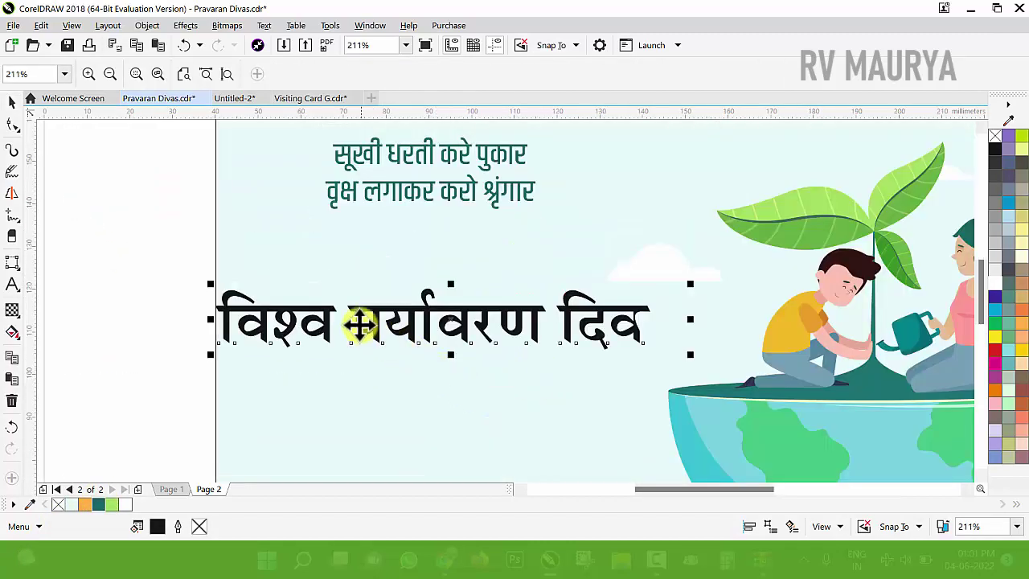
double_click(351, 312)
key("Return")
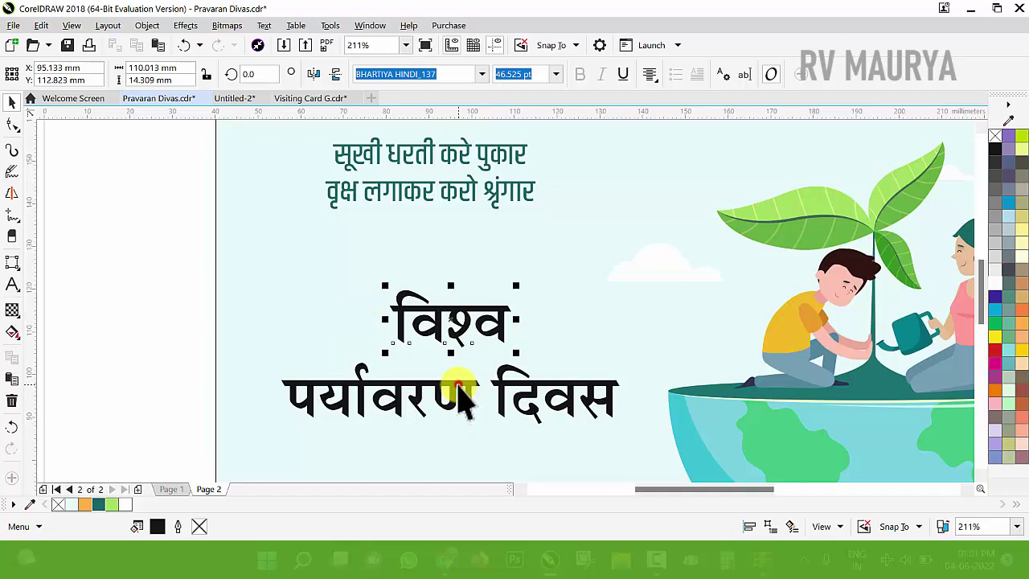
- Set पर्यावरण दिवस in the RAJ 08 font and enlarge it to about 92 mm wide and 19 mm tall
left_click(480, 73)
mouse_move(524, 223)
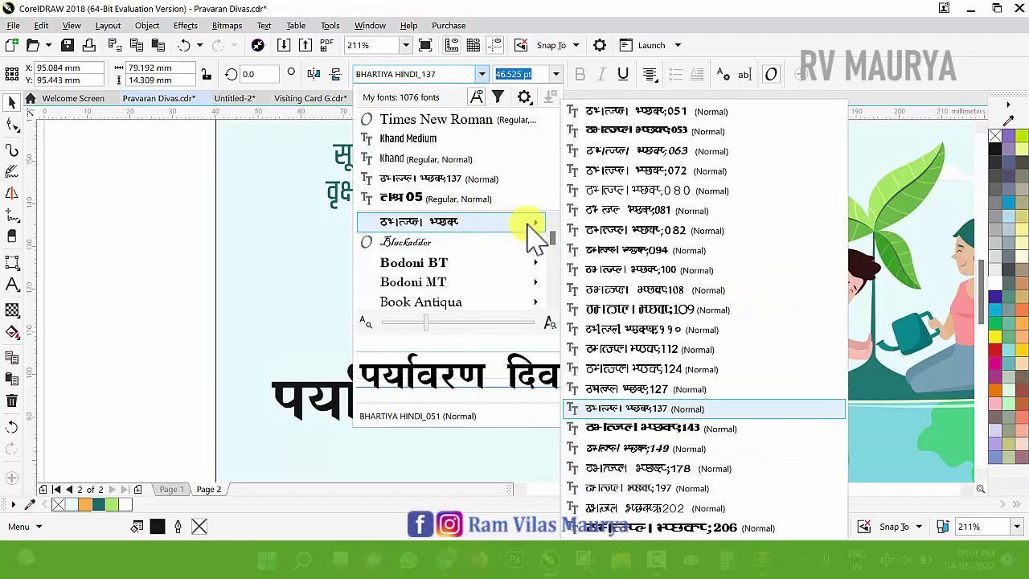
left_click(700, 230)
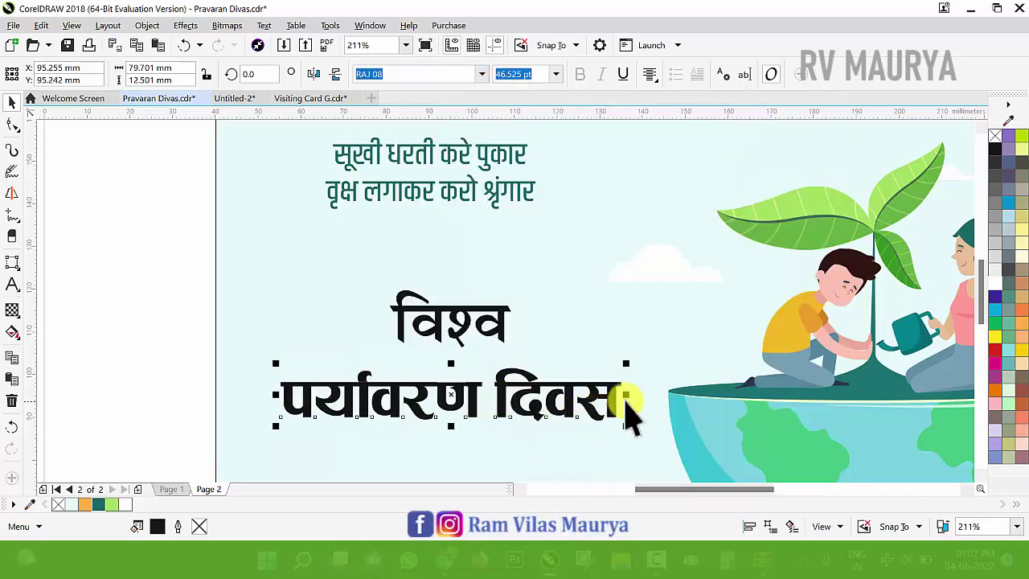
left_click_drag(631, 397, 654, 325)
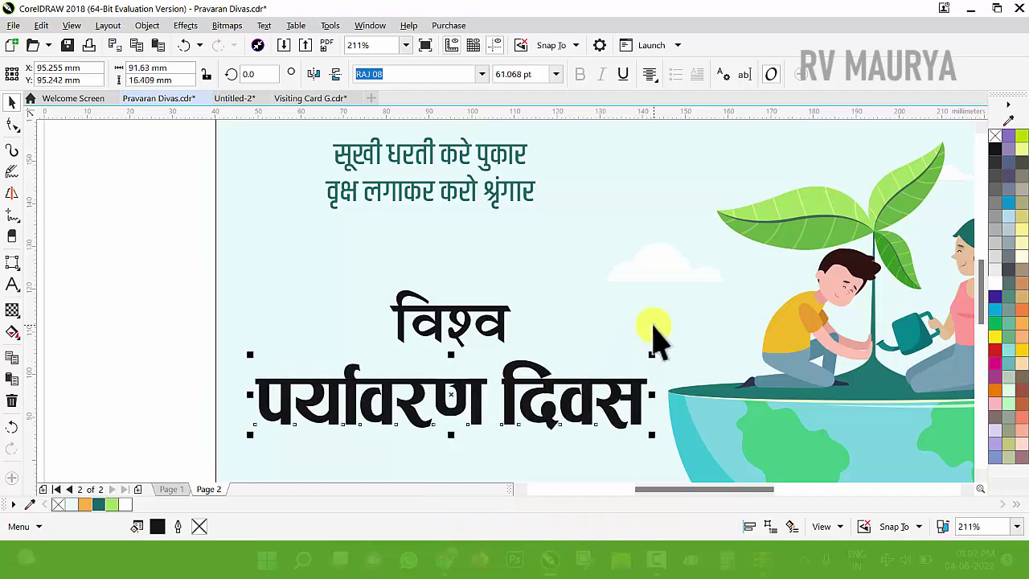
left_click_drag(451, 347, 463, 334)
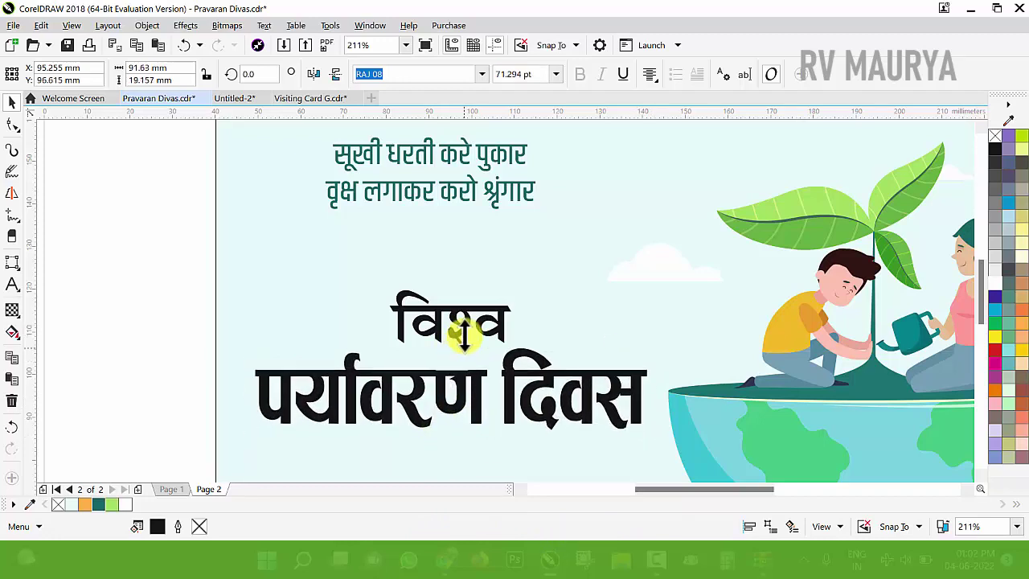
- Apply a single-arc envelope to पर्यावरण दिवस that curves its top edge downward in the middle
scroll(395, 455, "up", 3)
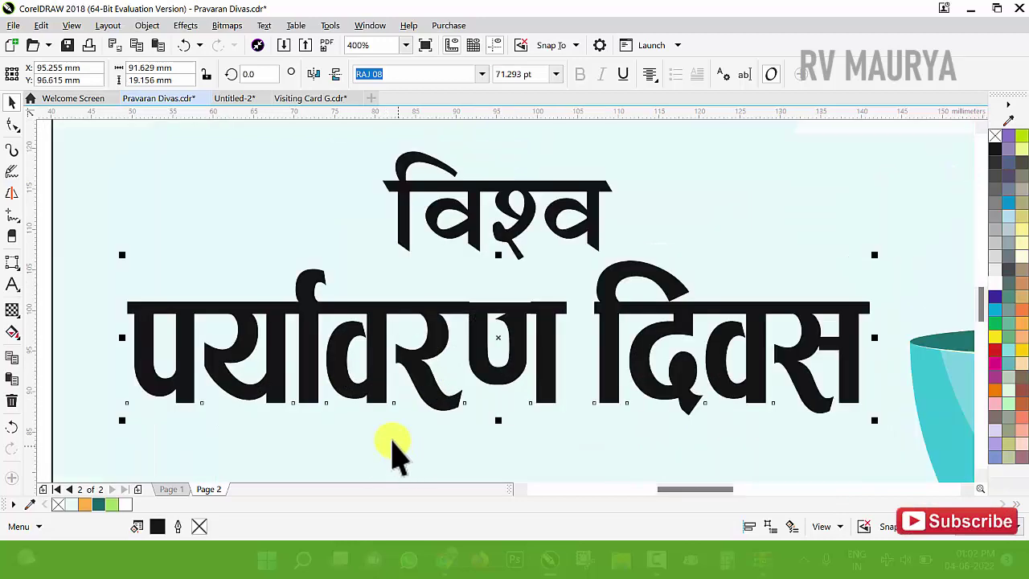
left_click(19, 318)
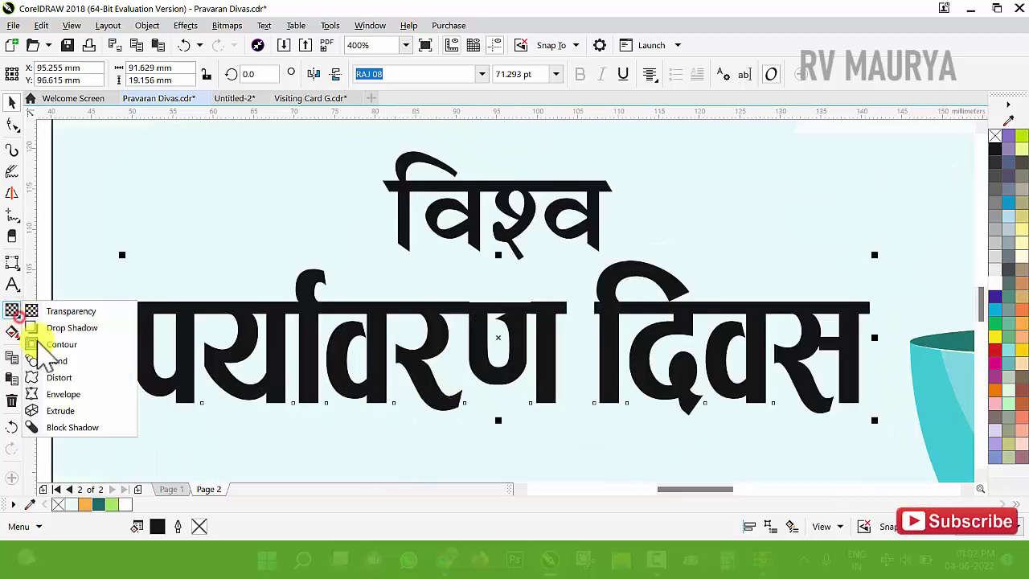
left_click(46, 394)
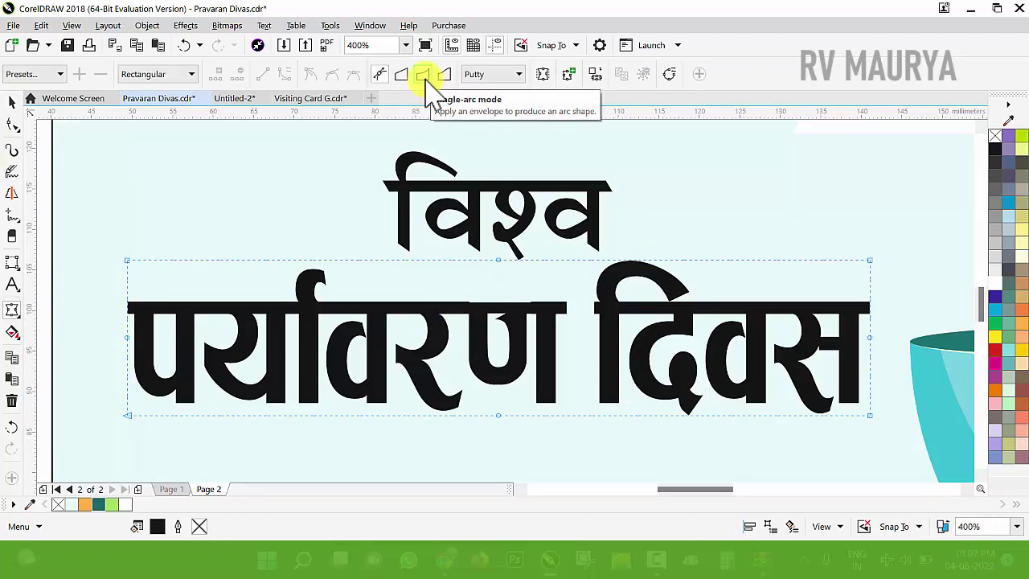
left_click(424, 74)
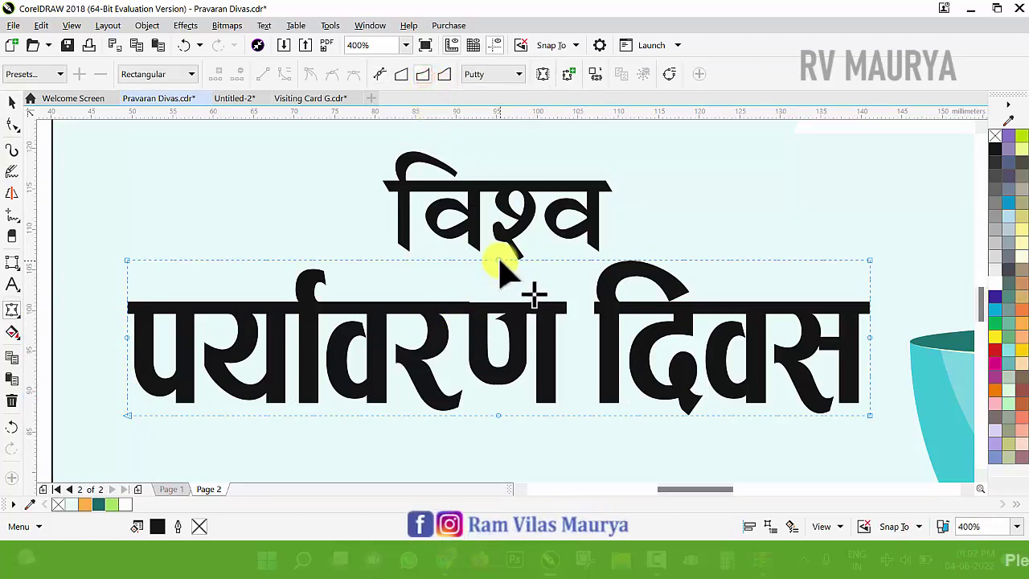
left_click_drag(499, 260, 499, 292)
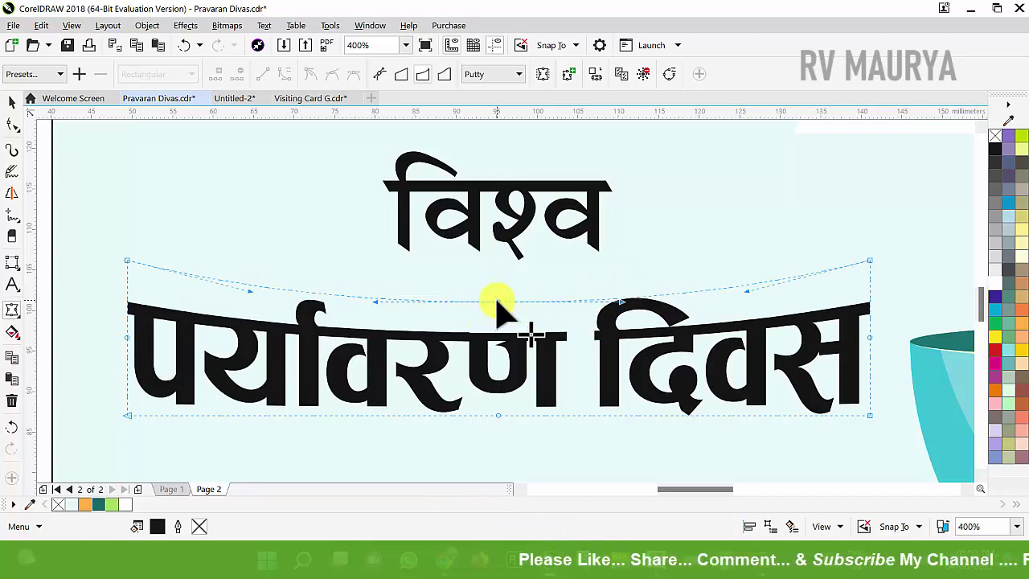
key("space")
left_click_drag(497, 294, 509, 273)
- Fill पर्यावरण दिवस with a dark red of CMYK 0, 100, 100, 30
scroll(510, 273, "down", 1)
key("z")
left_click_drag(184, 203, 830, 435)
key("space")
left_click(994, 348)
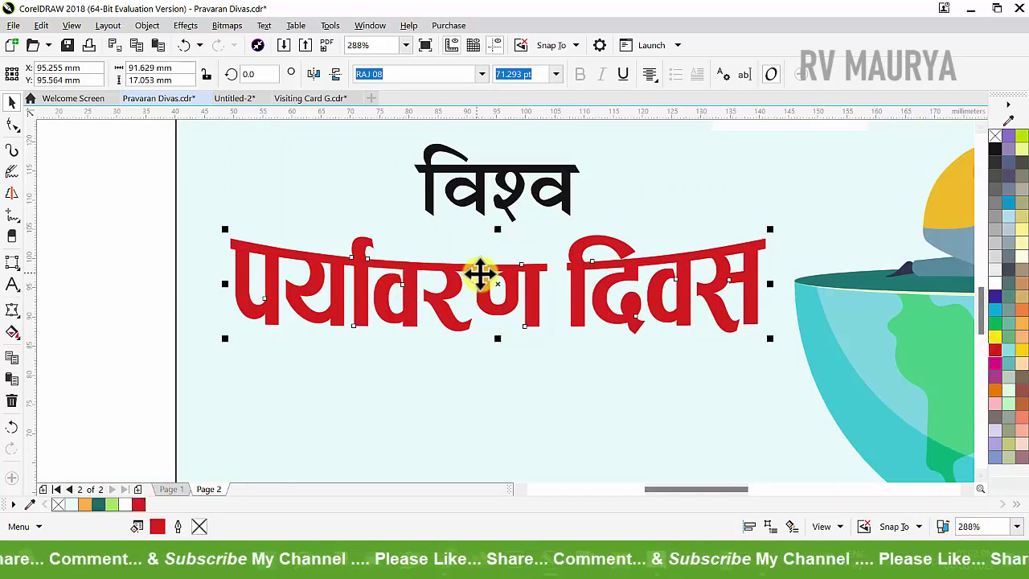
key("g")
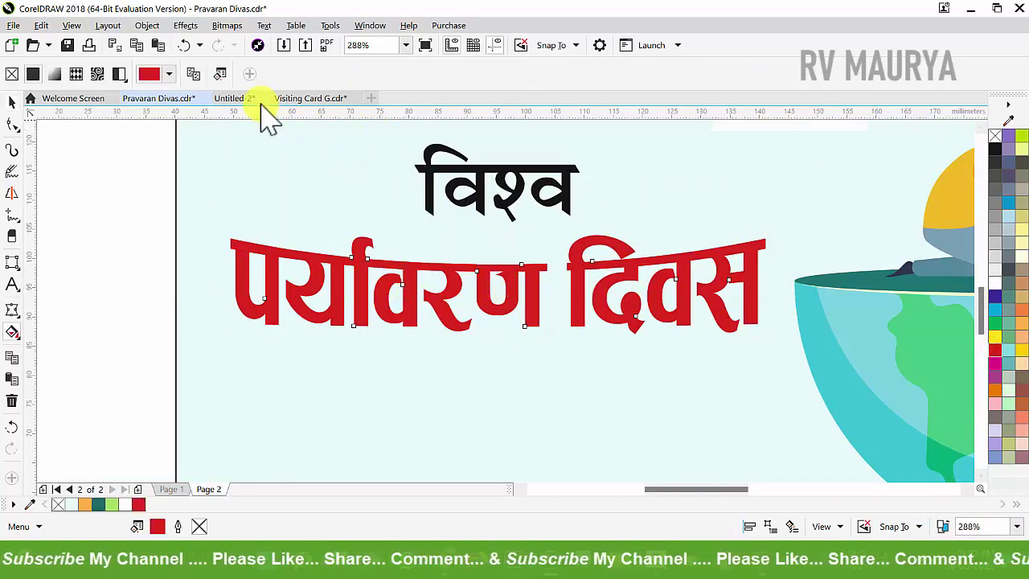
left_click(143, 73)
left_click(151, 74)
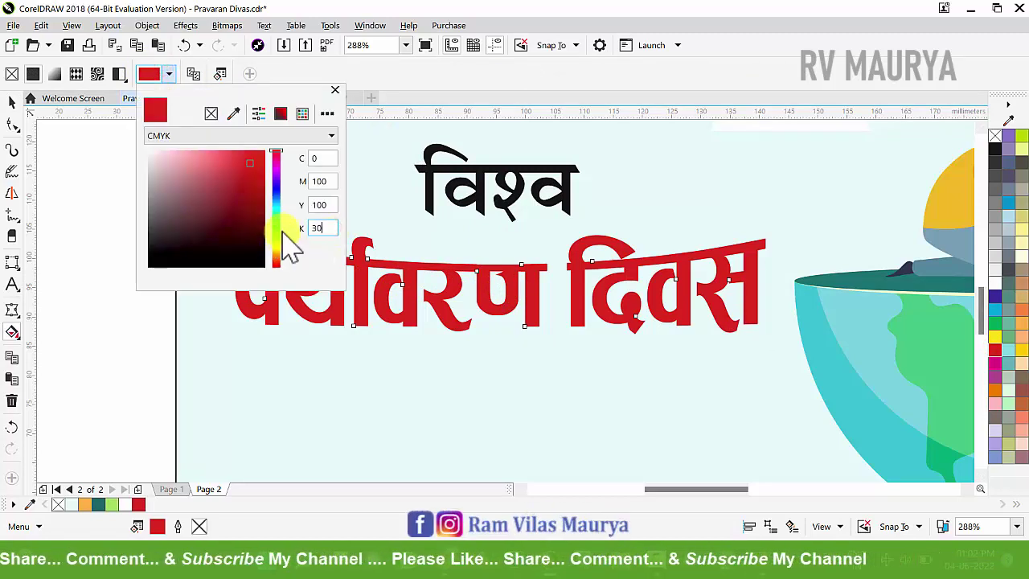
key("Return")
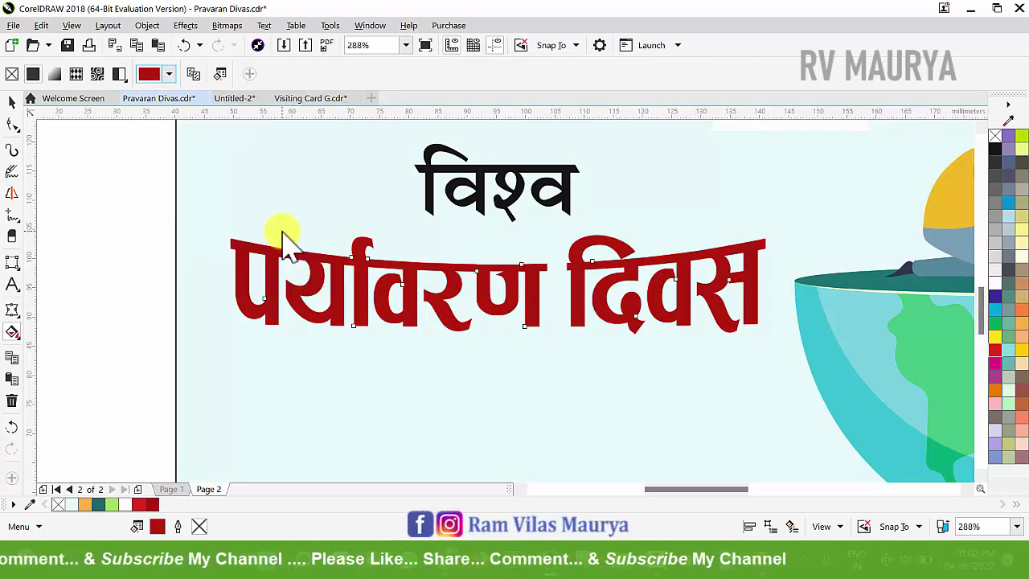
left_click(12, 103)
- Move विश्व down closer to पर्यावरण दिवस and fill it orange
left_click_drag(515, 175, 517, 188)
left_click_drag(990, 398, 519, 200)
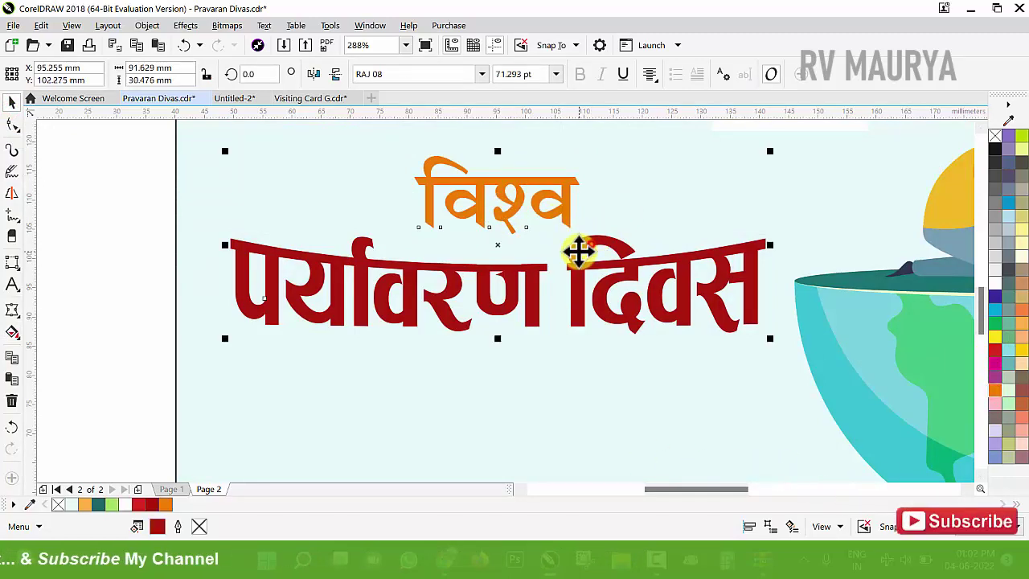
left_click(113, 196)
left_click(477, 188)
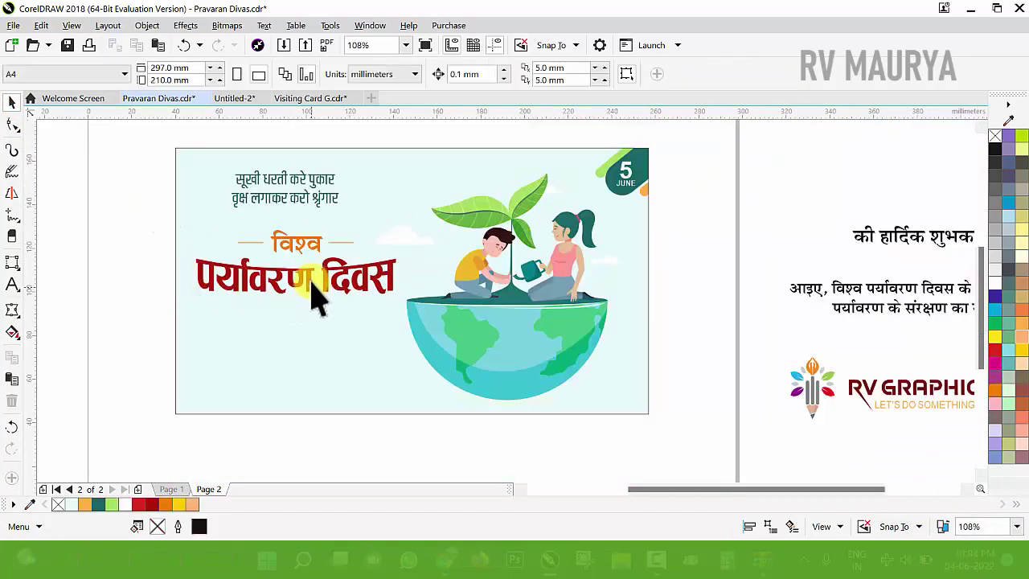
- Place की हार्दिक शुभकामनाएं centred below the heading, colour it dark teal and reduce it to about 25 pt
scroll(317, 307, "down", 3)
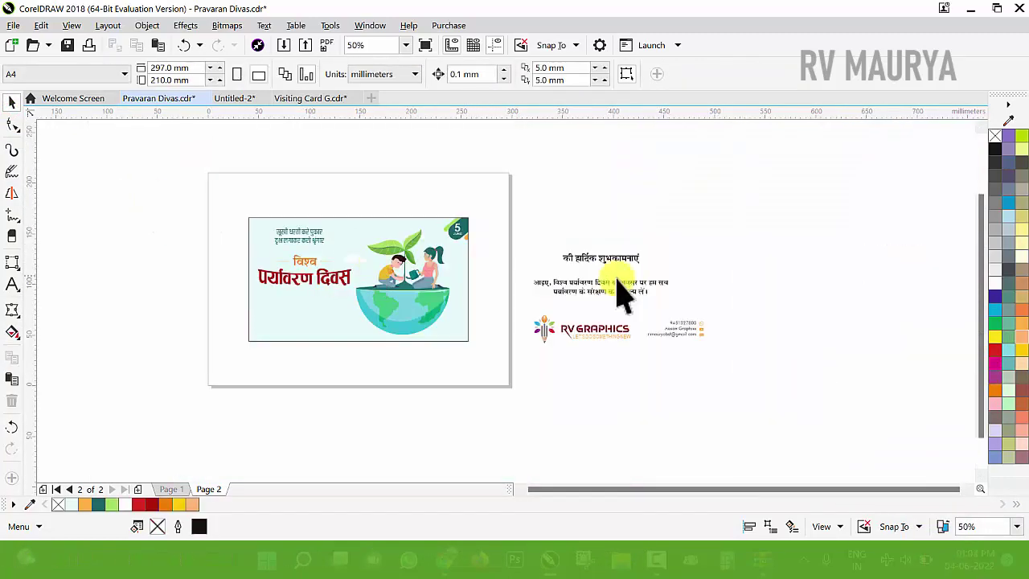
left_click_drag(623, 277, 325, 300)
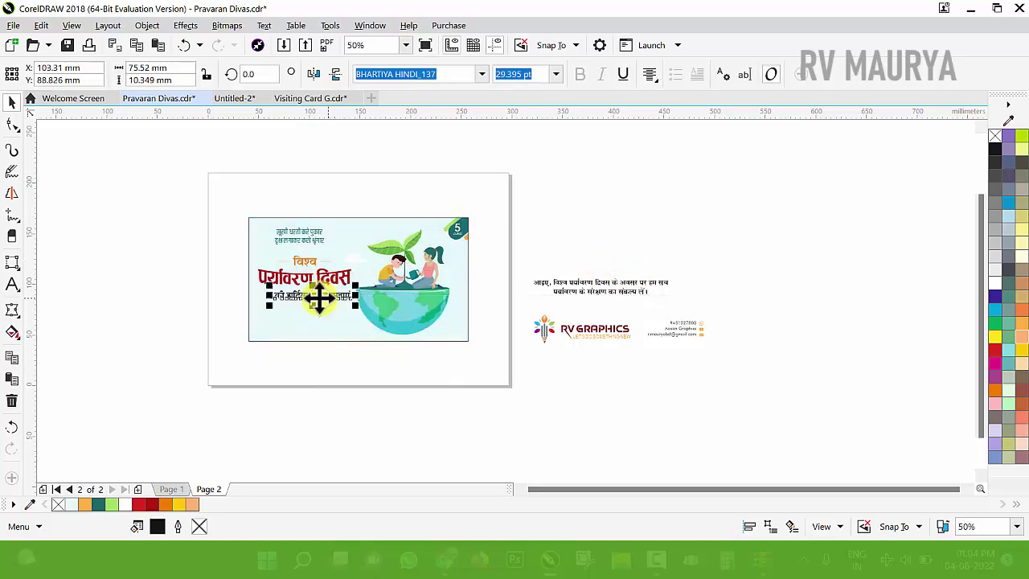
scroll(322, 299, "up", 4)
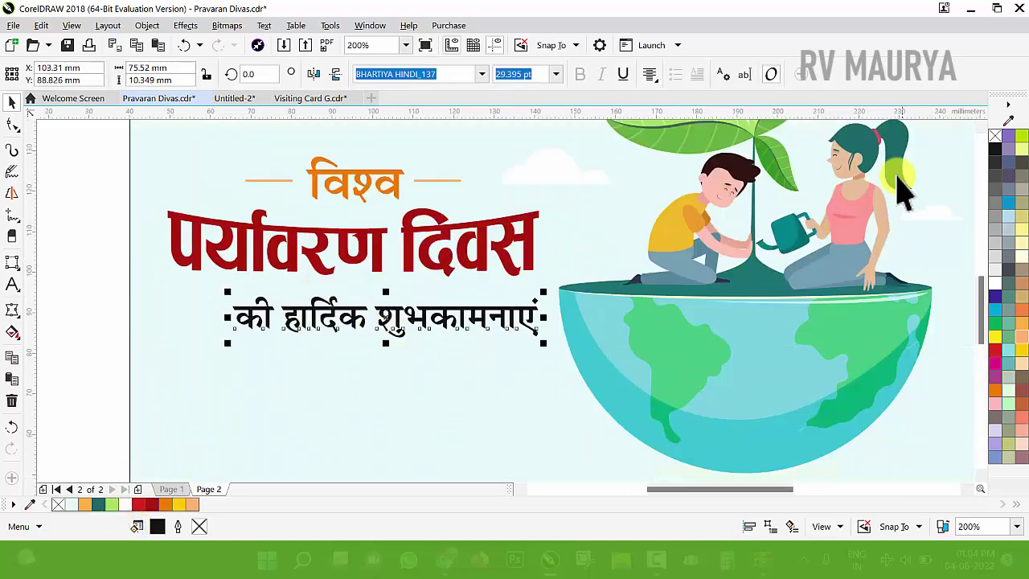
left_click(100, 505)
left_click_drag(544, 343, 479, 355)
left_click_drag(459, 312, 487, 356)
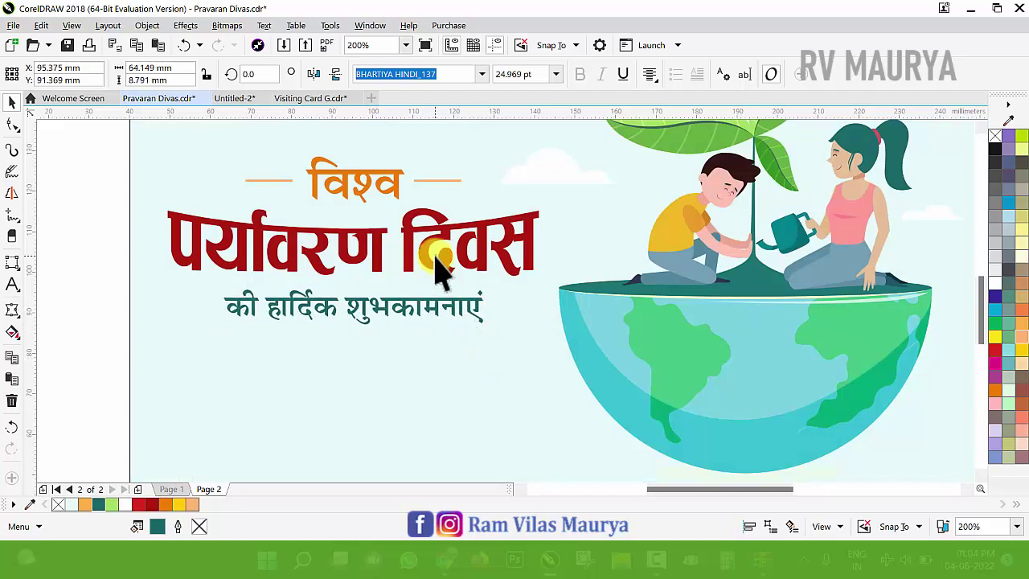
- Group विश्व with its side lines, पर्यावरण दिवस and the greeting line into one object
scroll(436, 265, "down", 2)
left_click_drag(521, 316, 558, 324)
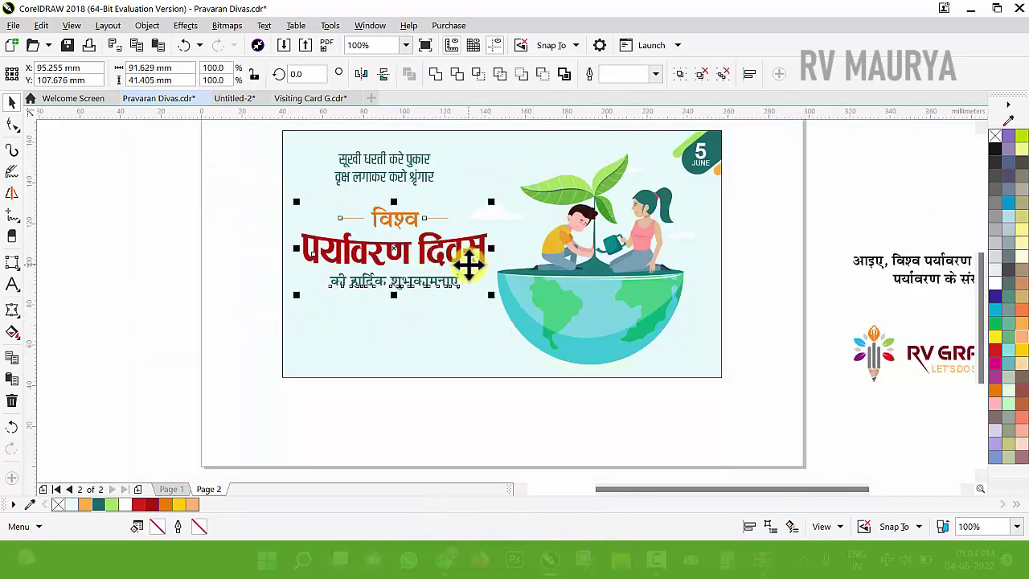
left_click_drag(466, 262, 461, 261)
key("ctrl+g")
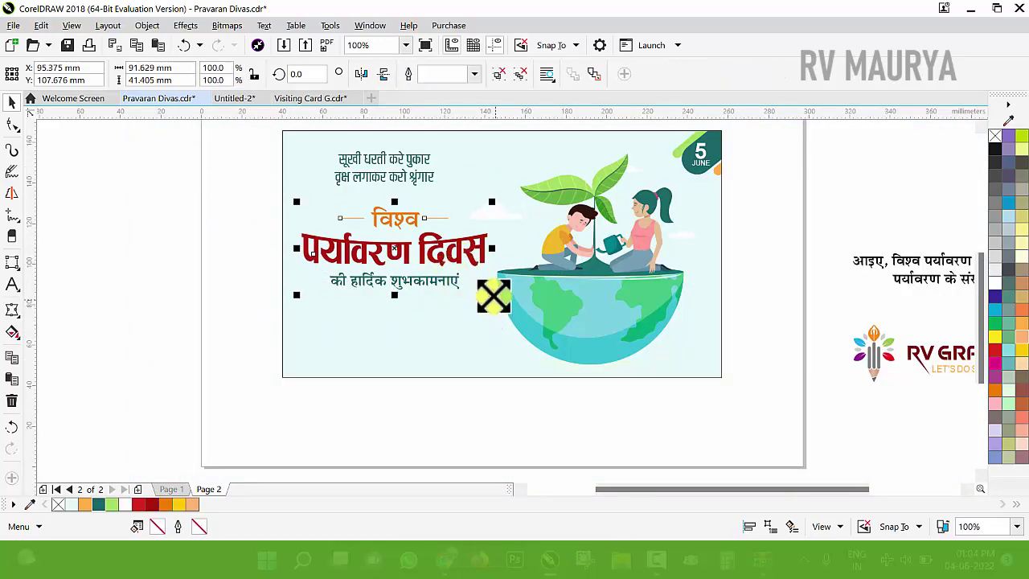
- Enlarge the greeting line की हार्दिक शुभकामनाएं slightly about its centre within the group
scroll(390, 281, "up", 2)
left_click(411, 378, "ctrl")
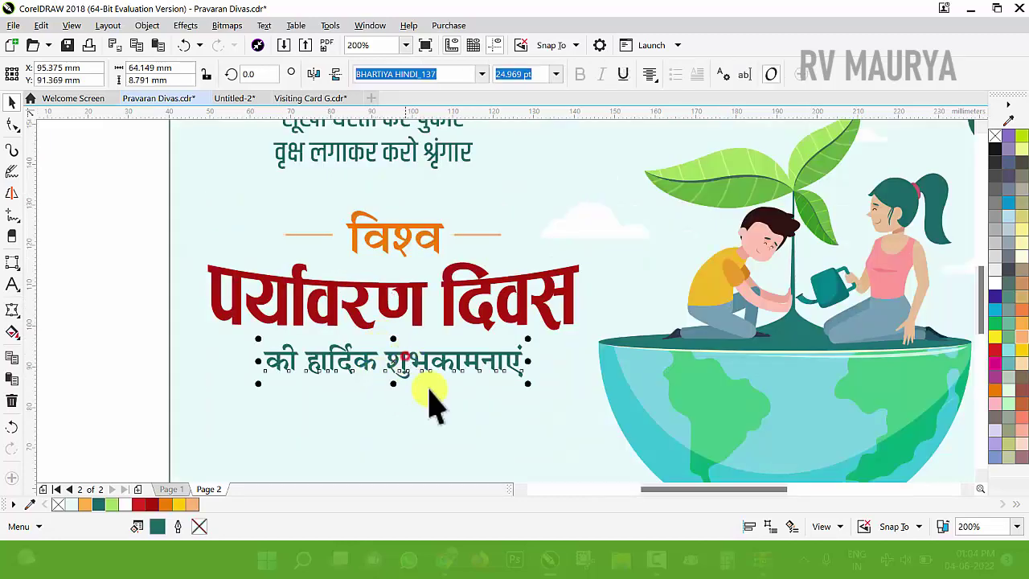
left_click_drag(528, 388, 548, 409)
scroll(416, 233, "down", 1)
left_click(260, 279)
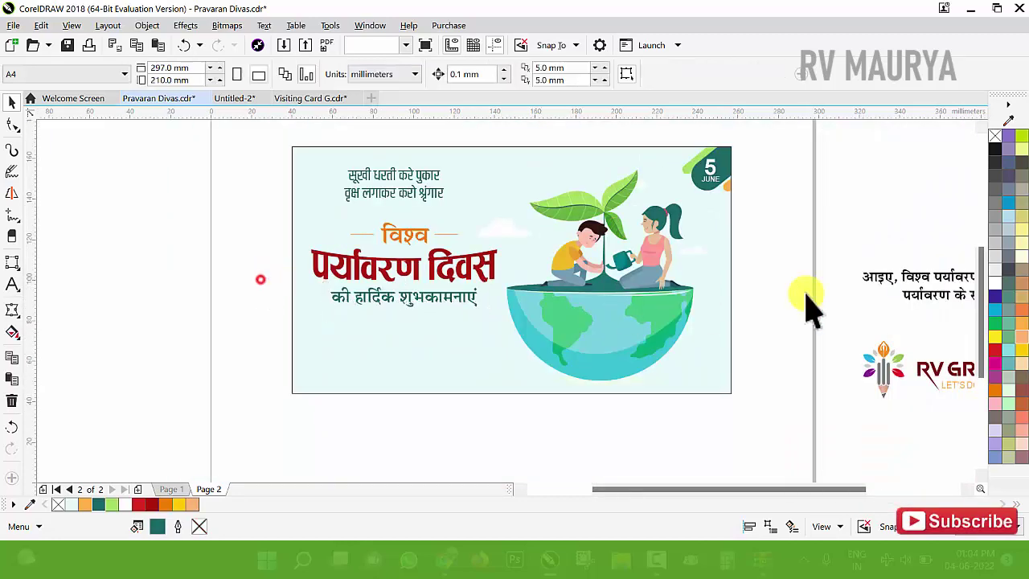
- Place the two-line pledge text beginning आइए below the greeting line, fill it dark teal and reduce it to about 99 mm wide
left_click_drag(918, 283, 351, 334)
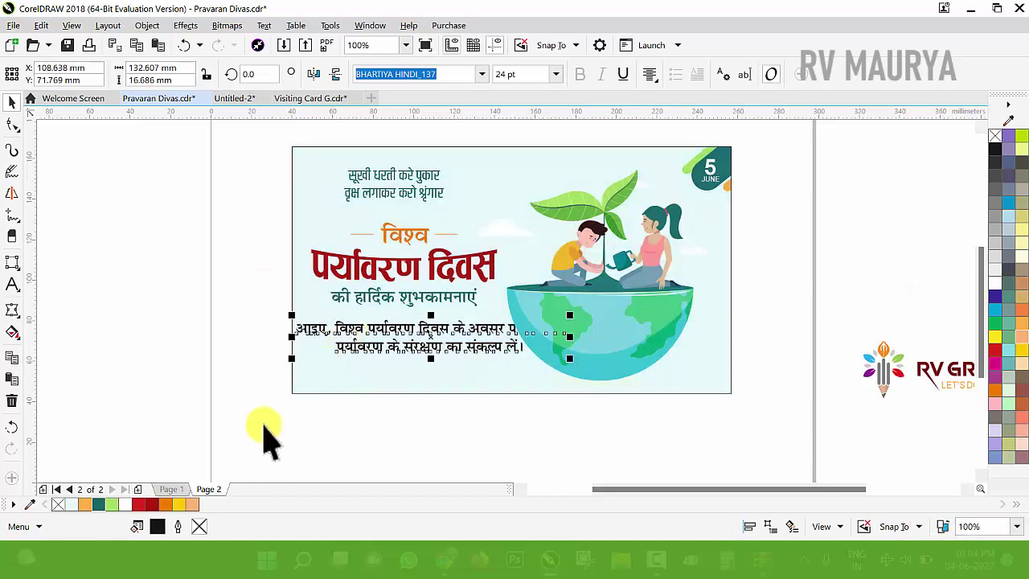
left_click(98, 504)
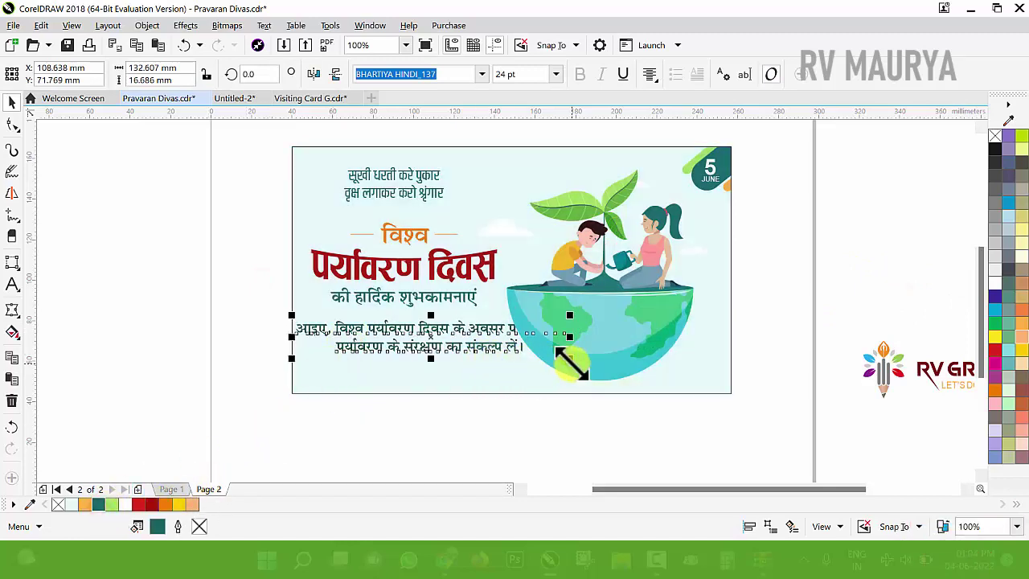
left_click_drag(569, 359, 503, 386)
- Align the slogan, heading group and pledge text horizontally on a common centre
left_click_drag(545, 421, 234, 145)
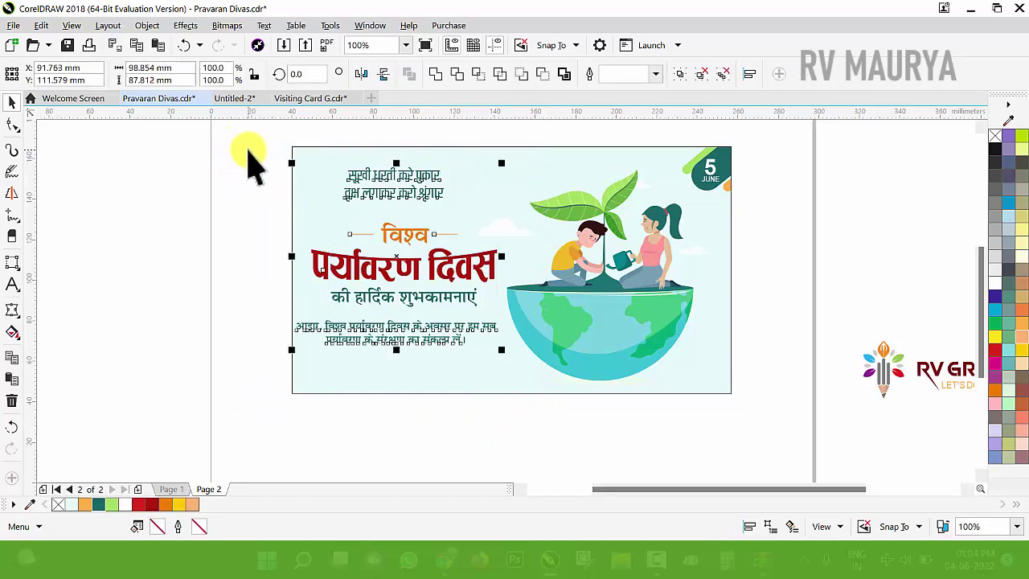
left_click(185, 338)
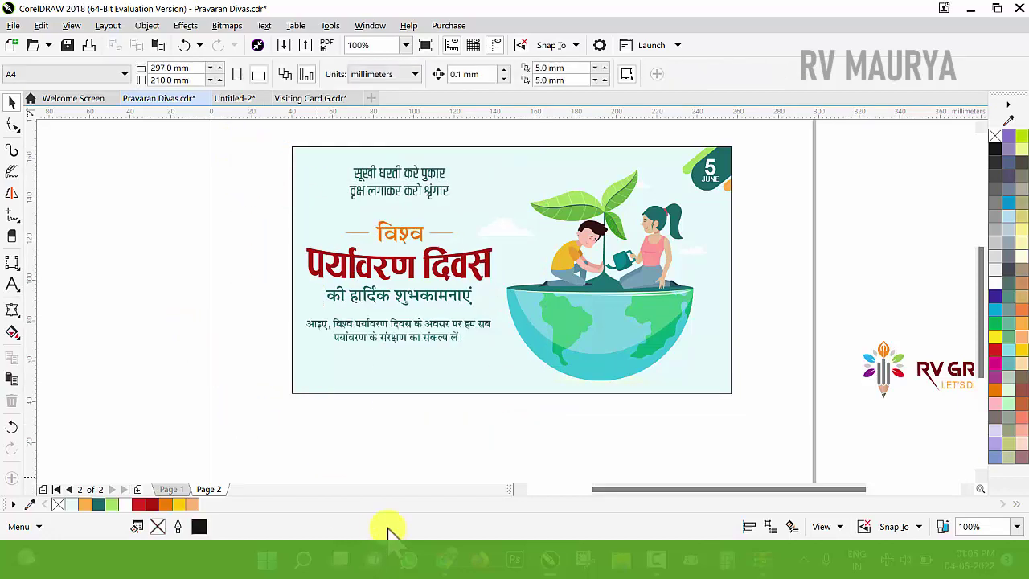
- Move the RV Graphics logo and the contact details from beside the page onto the lower part of the banner
scroll(456, 372, "down", 2)
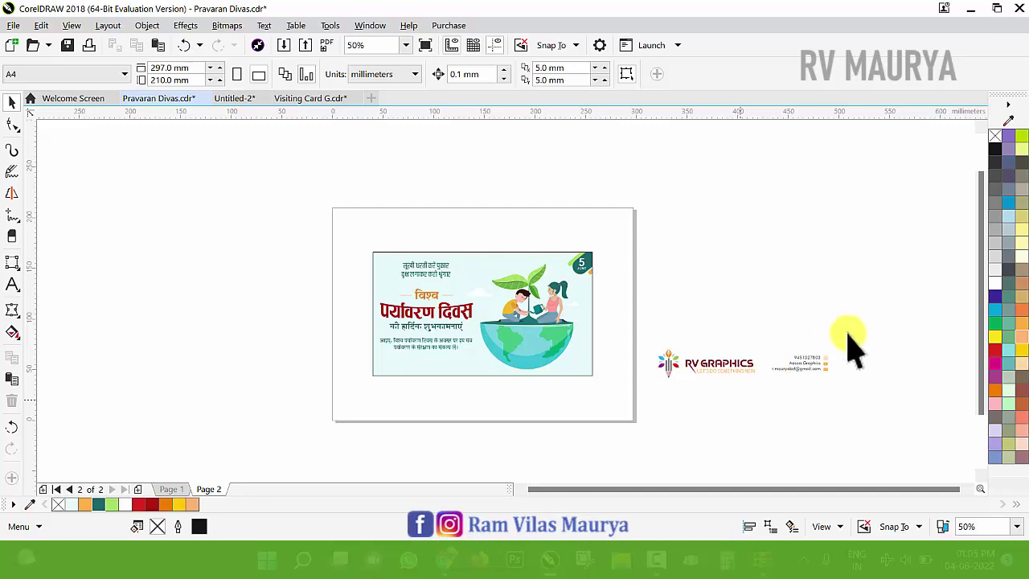
left_click_drag(896, 296, 655, 422)
left_click_drag(735, 363, 459, 363)
scroll(432, 379, "up", 1)
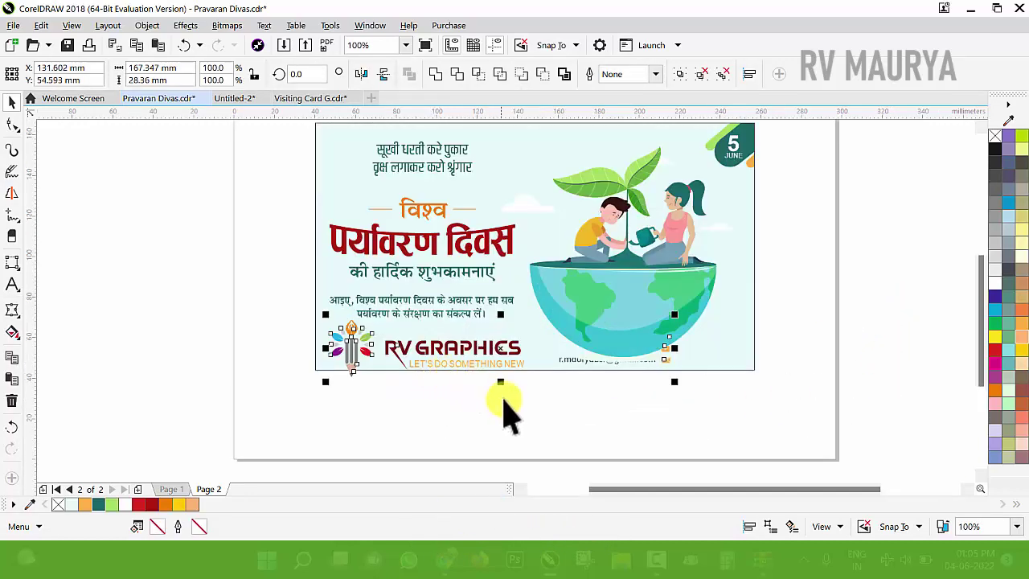
- Reduce the complete RV Graphics logo to about 54 mm wide, keeping it in the banner's lower left corner
left_click(508, 399)
left_click(501, 354)
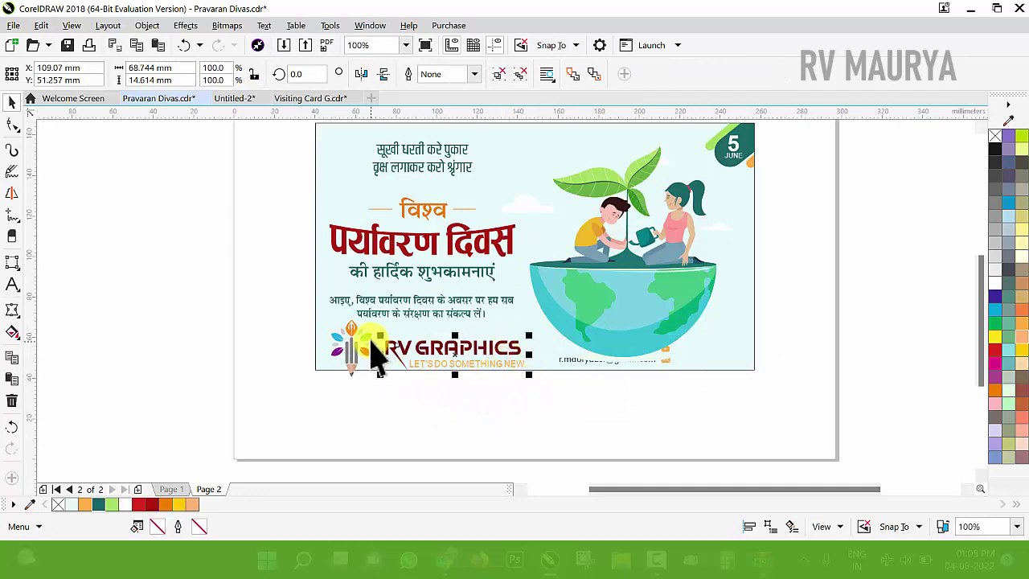
left_click_drag(531, 382, 440, 368)
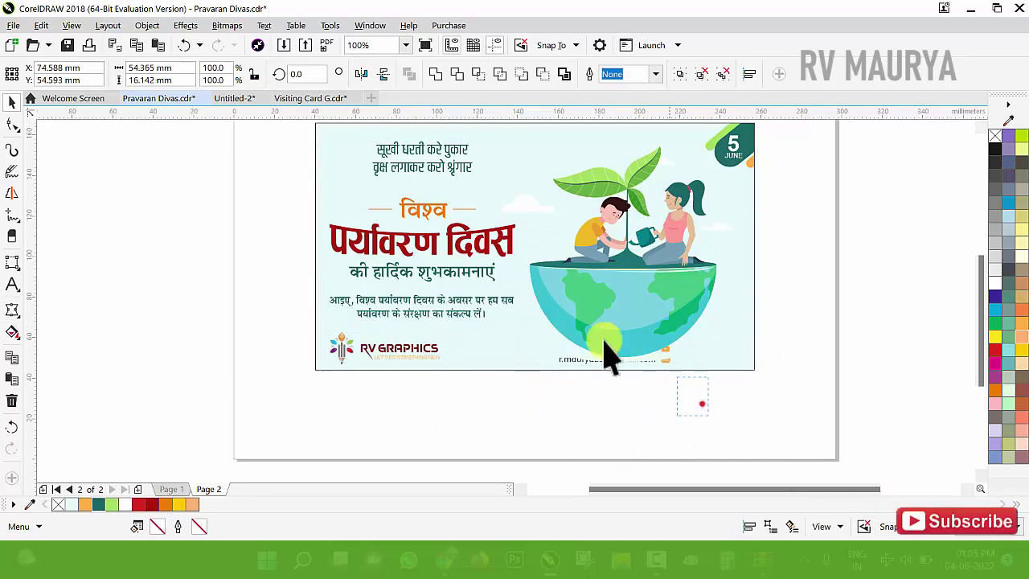
- Select the contact details partly hidden at the lower edge of the globe
left_click(609, 357)
left_click_drag(666, 351, 656, 379)
key("ctrl+z")
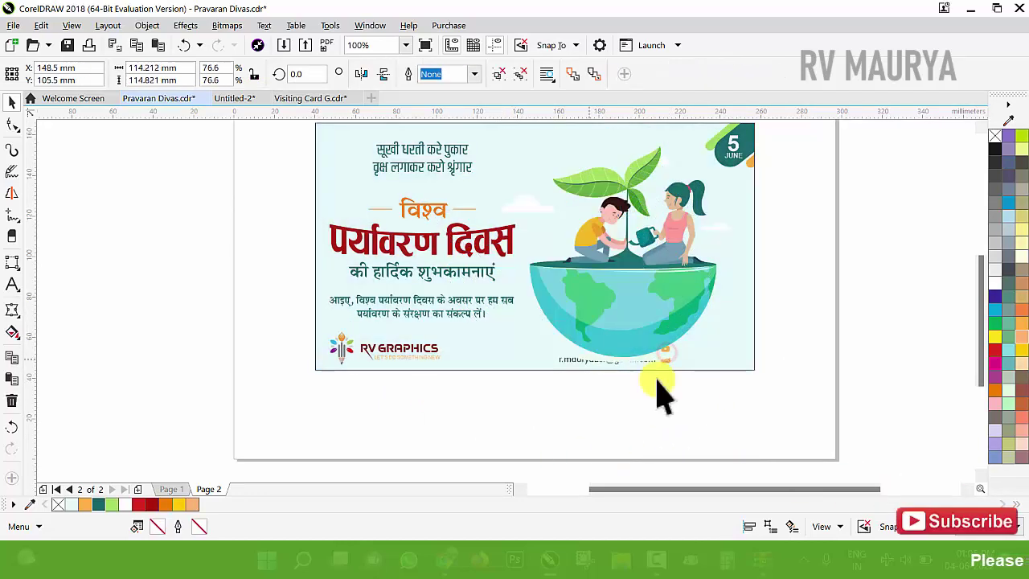
left_click_drag(735, 428, 468, 303)
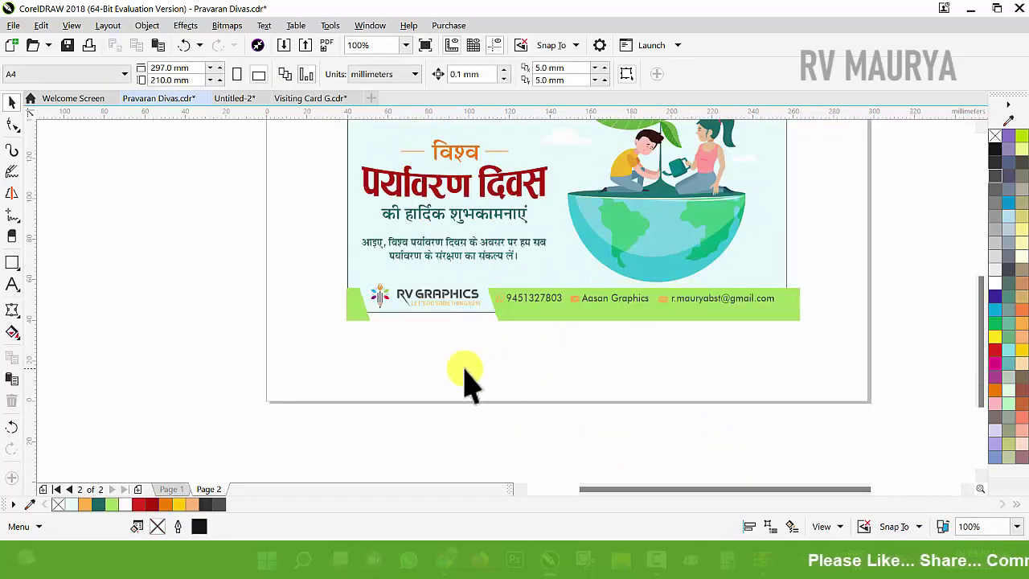
- Group the green footer strip with the RV Graphics logo and the row of contact details
key("z")
left_click_drag(294, 253, 853, 404)
key("space")
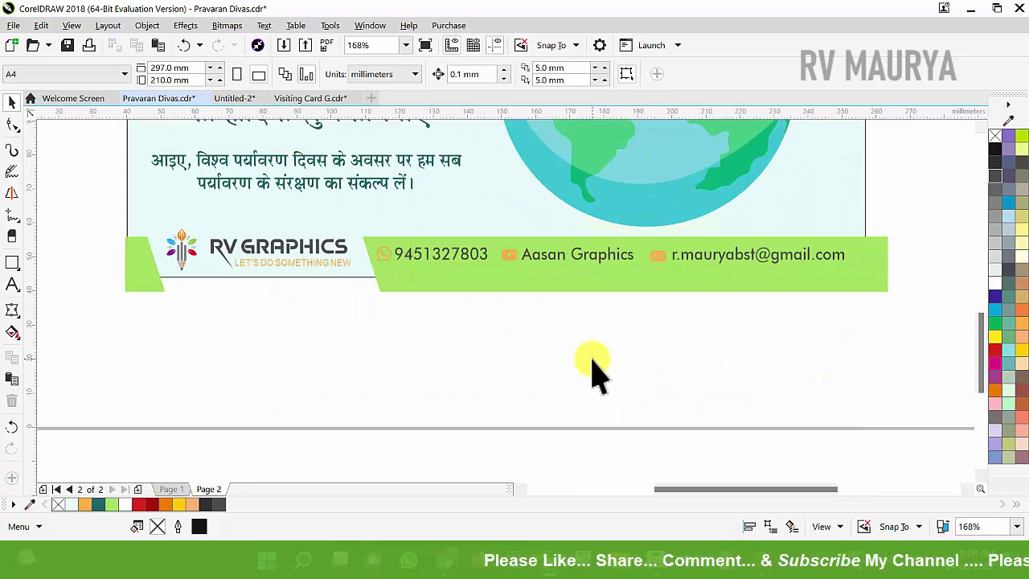
left_click_drag(446, 282, 450, 327)
key("ctrl+z")
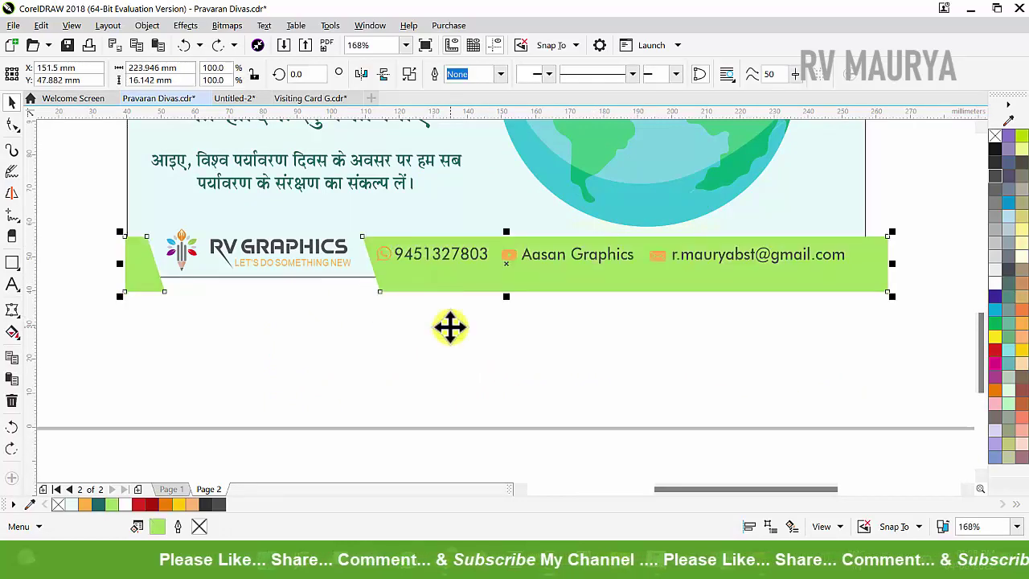
left_click(356, 351)
left_click_drag(102, 218, 924, 378)
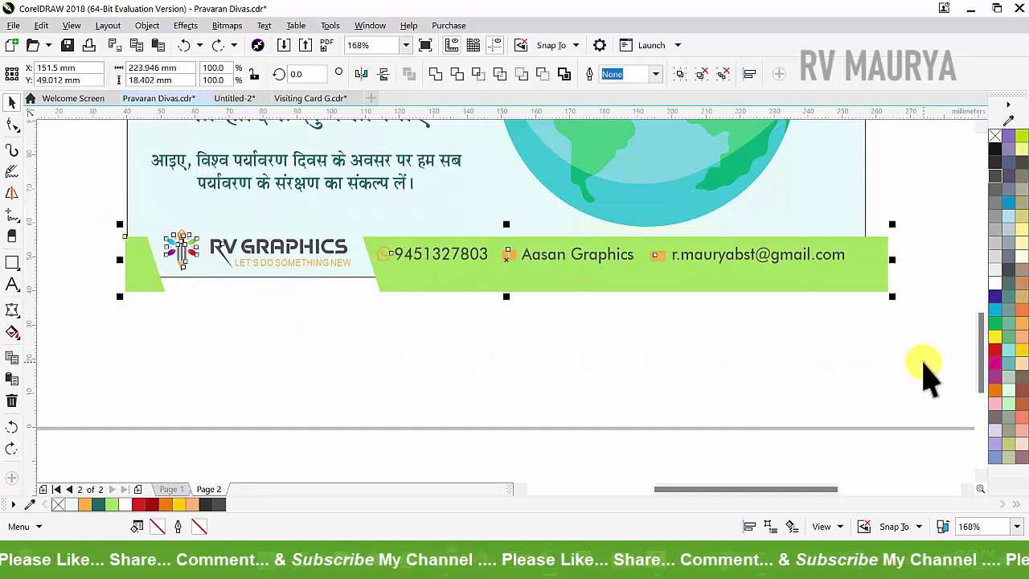
key("ctrl+g")
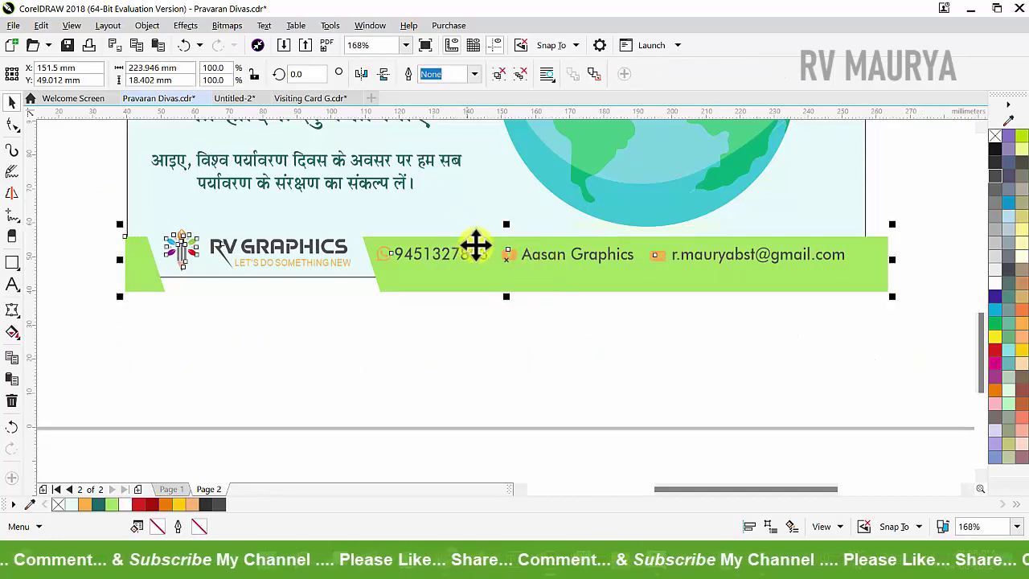
- PowerClip the footer group inside the banner's background rectangle
right_click(476, 252)
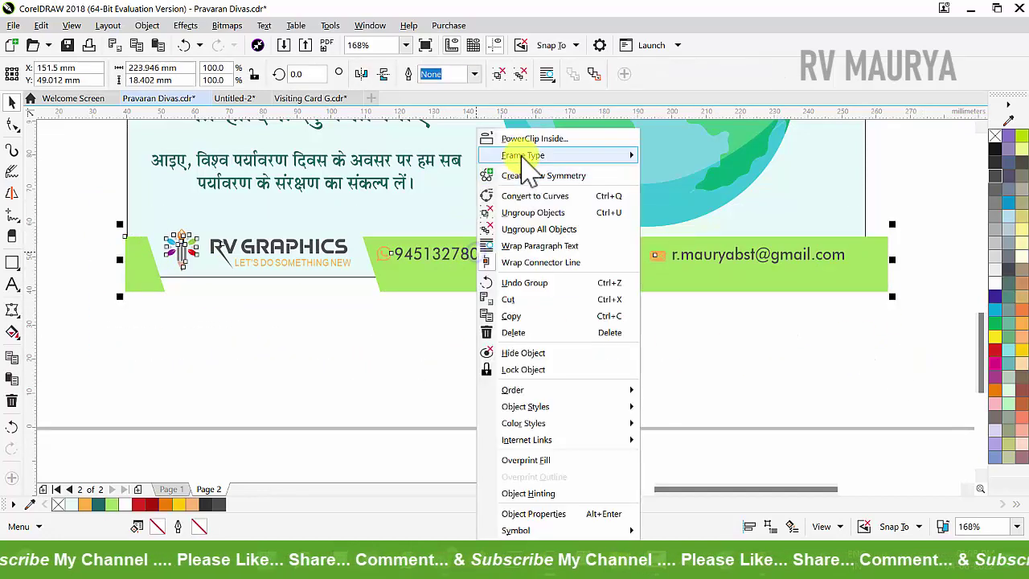
left_click(519, 138)
left_click(468, 213)
left_click_drag(335, 160, 663, 326)
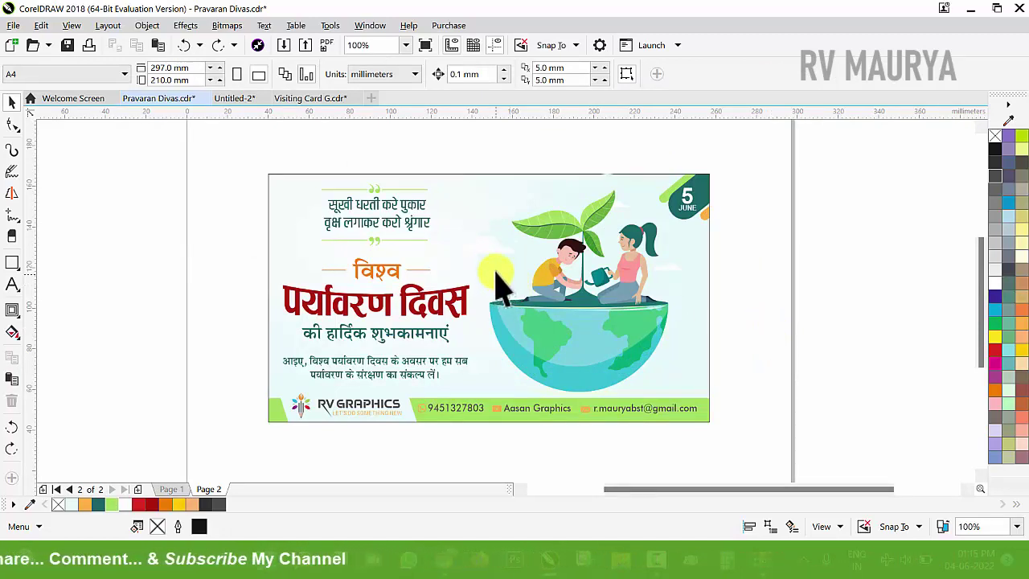
- Place a duplicate of the finished light banner in the empty area to the right of the page
scroll(292, 257, "down", 2)
left_click_drag(329, 235, 684, 225)
scroll(320, 256, "up", 2)
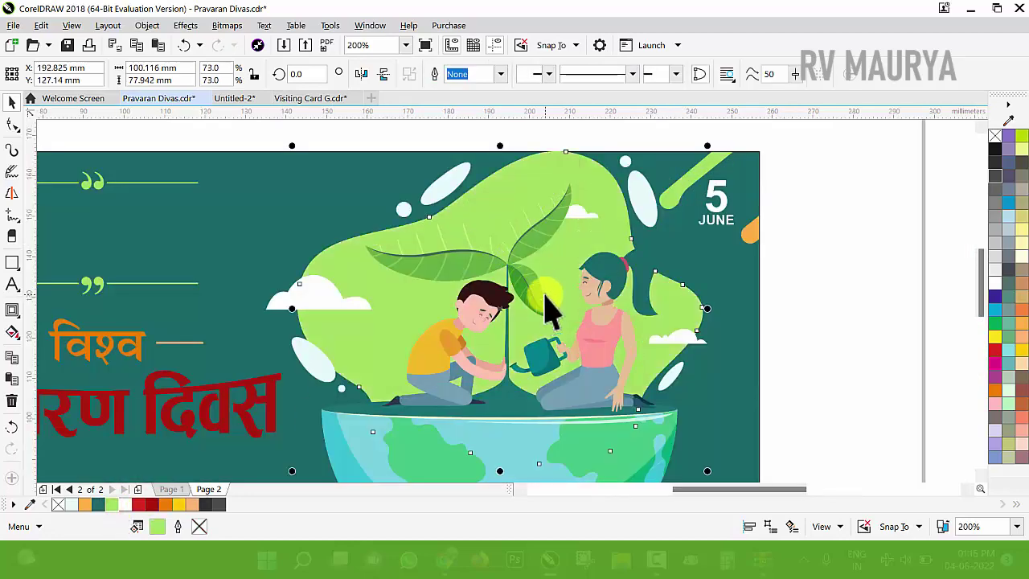
- Recolour the light green blob behind the plant and children to a teal slightly lighter than the dark background
left_click(99, 504)
key("g")
left_click(149, 74)
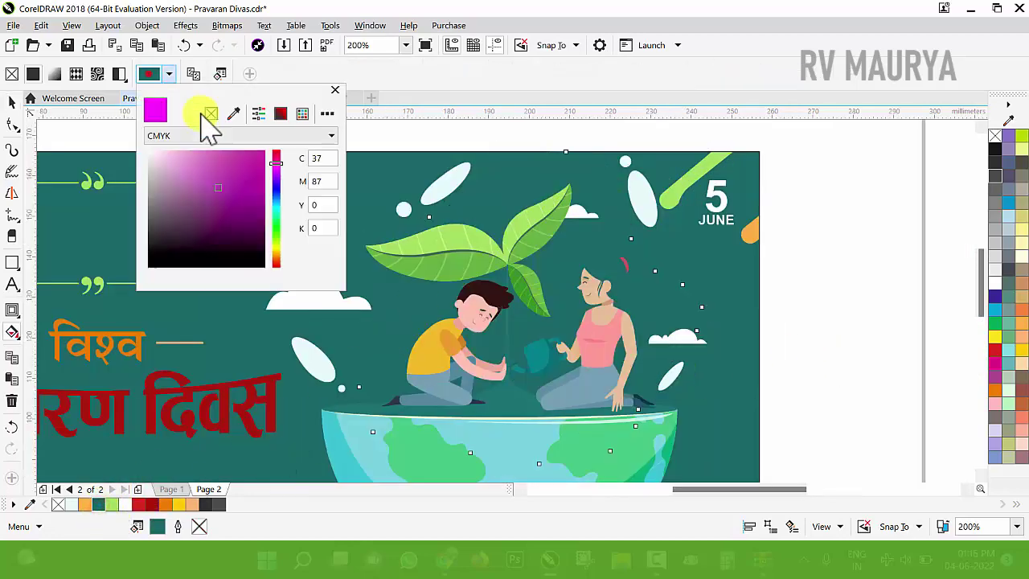
left_click(241, 207)
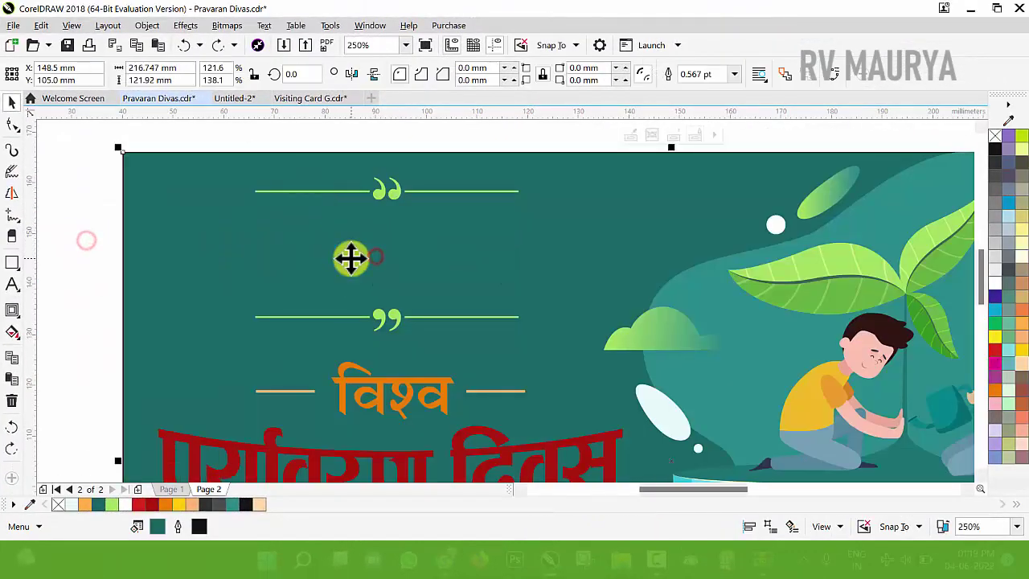
- Fill the slogan and विश्व white on the dark banner, and select पर्यावरण दिवस within the heading group
left_click(376, 256)
left_click(995, 282)
scroll(384, 258, "down", 1)
left_click(405, 324, "ctrl")
left_click(404, 323, "ctrl")
left_click(995, 282)
left_click(387, 368, "ctrl")
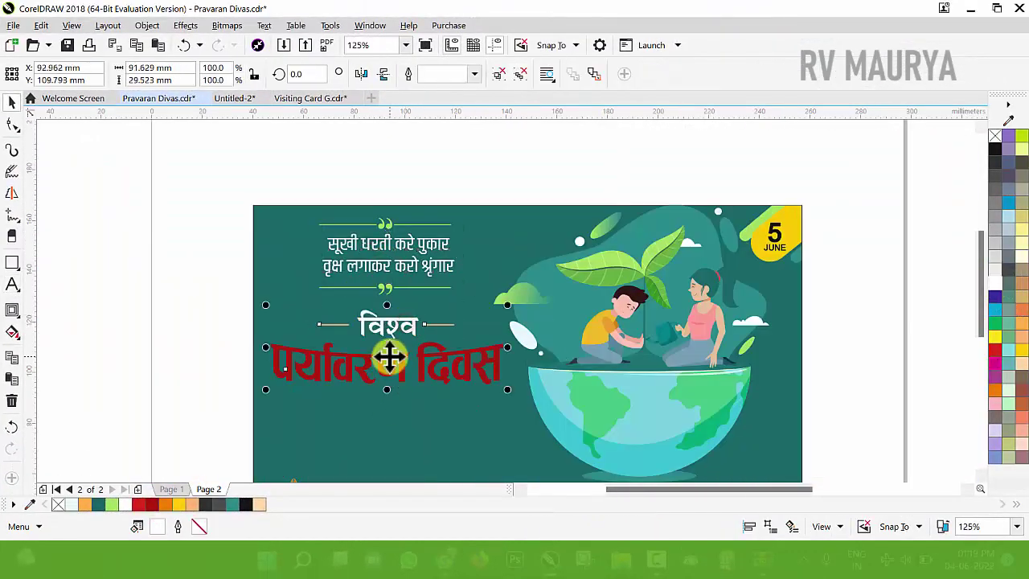
left_click(390, 356, "ctrl")
scroll(523, 346, "up", 1)
left_click(668, 319)
left_click_drag(675, 316, 651, 315)
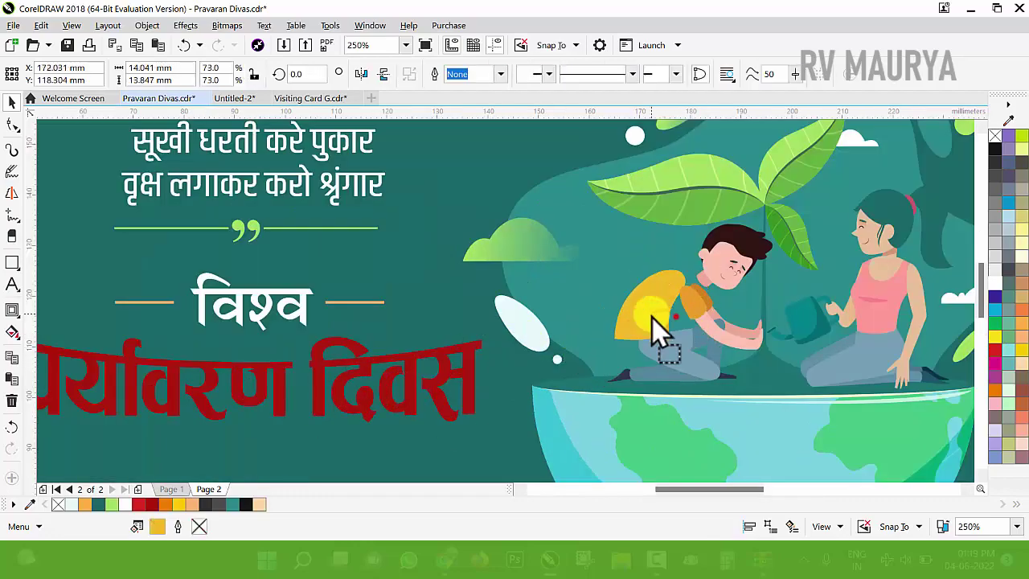
key("ctrl+z")
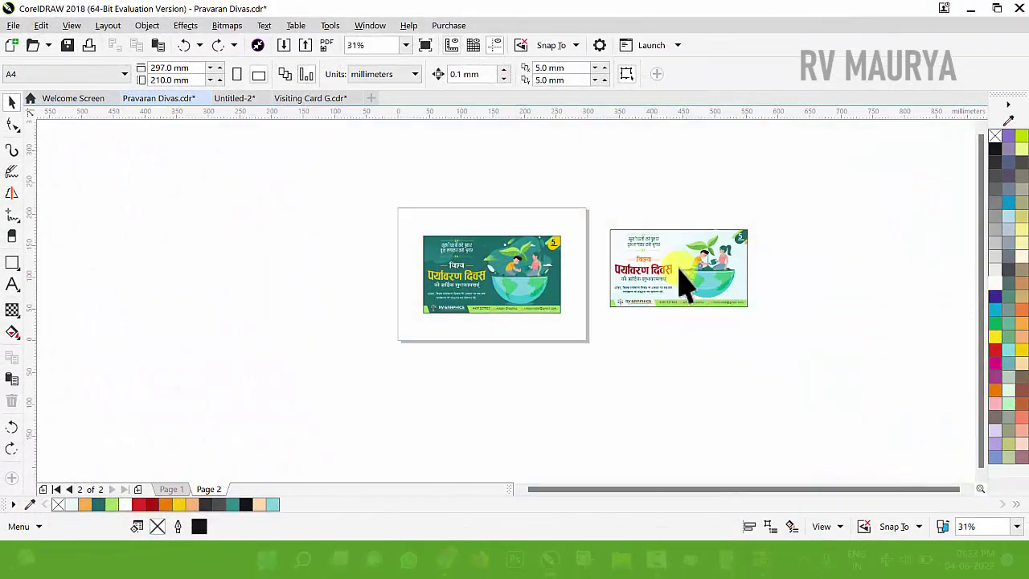
- Move the light banner directly below the dark version so that both can be viewed together
left_click_drag(683, 281, 506, 353)
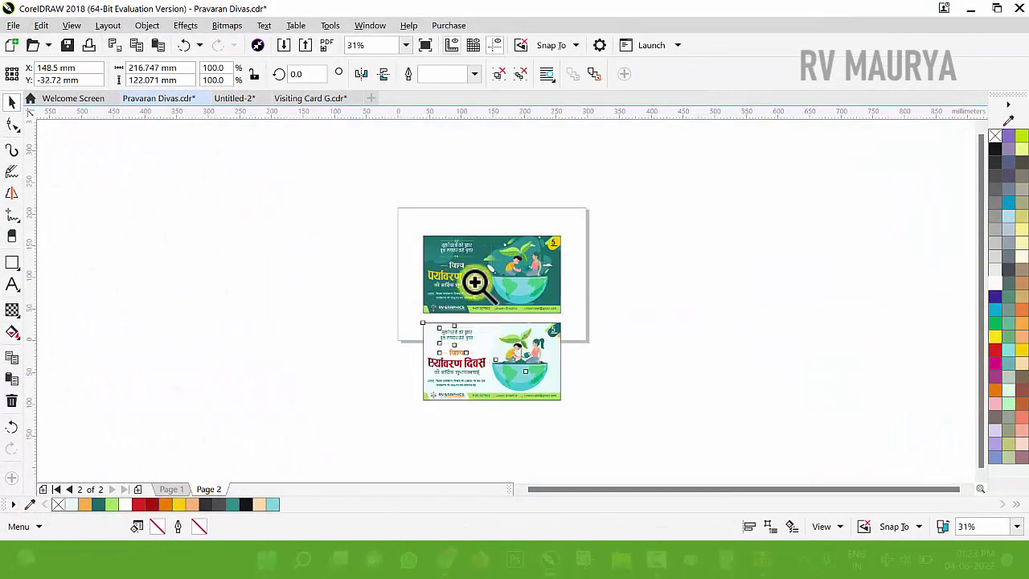
key("z")
left_click_drag(405, 217, 627, 419)
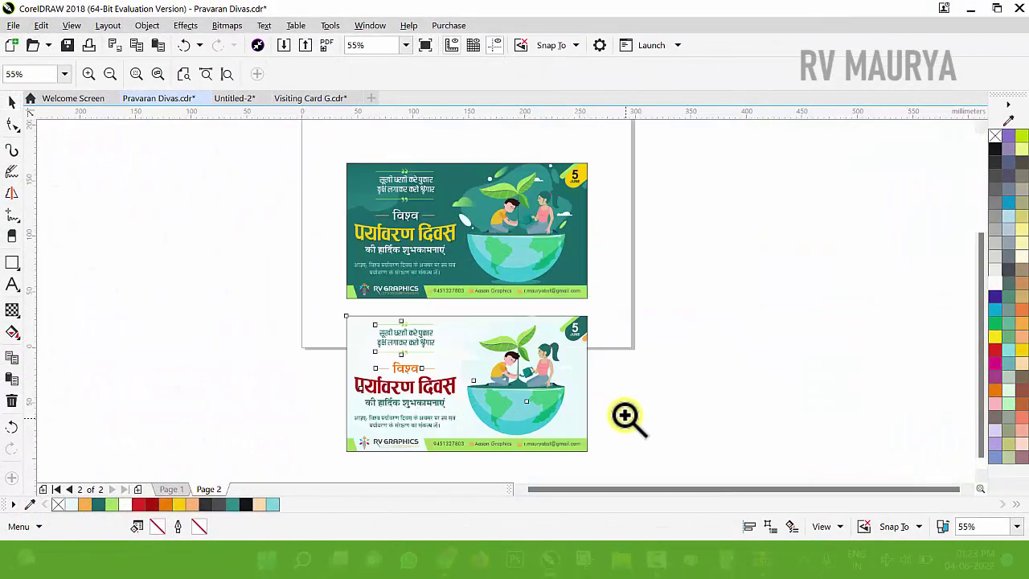